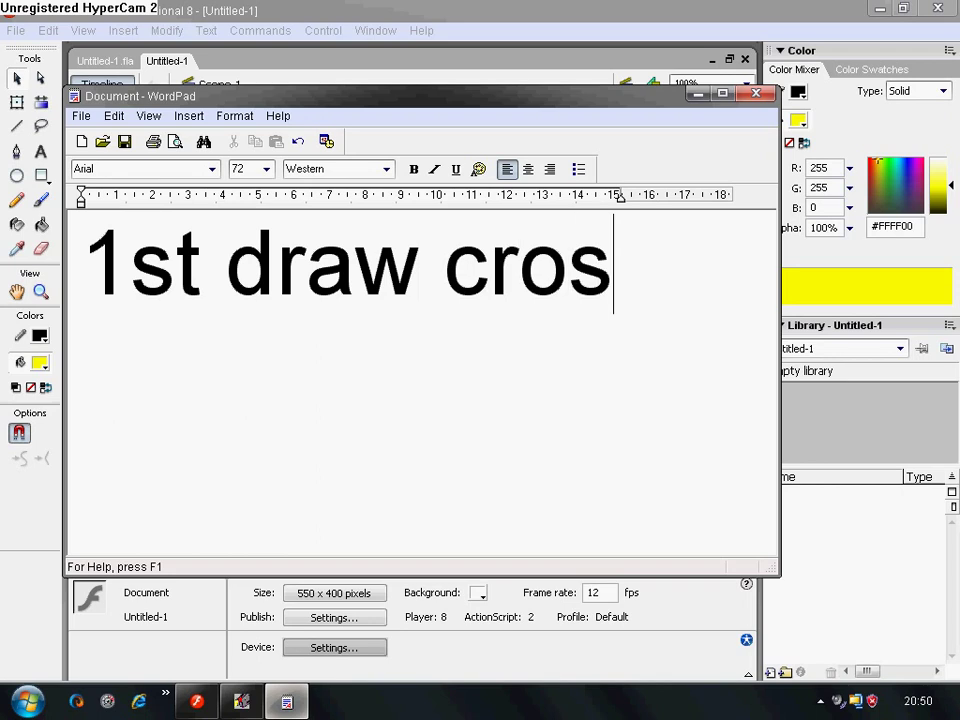
Complete the note so it reads "1st draw crosshairs like so" and switch back to Flash.
type("like so")
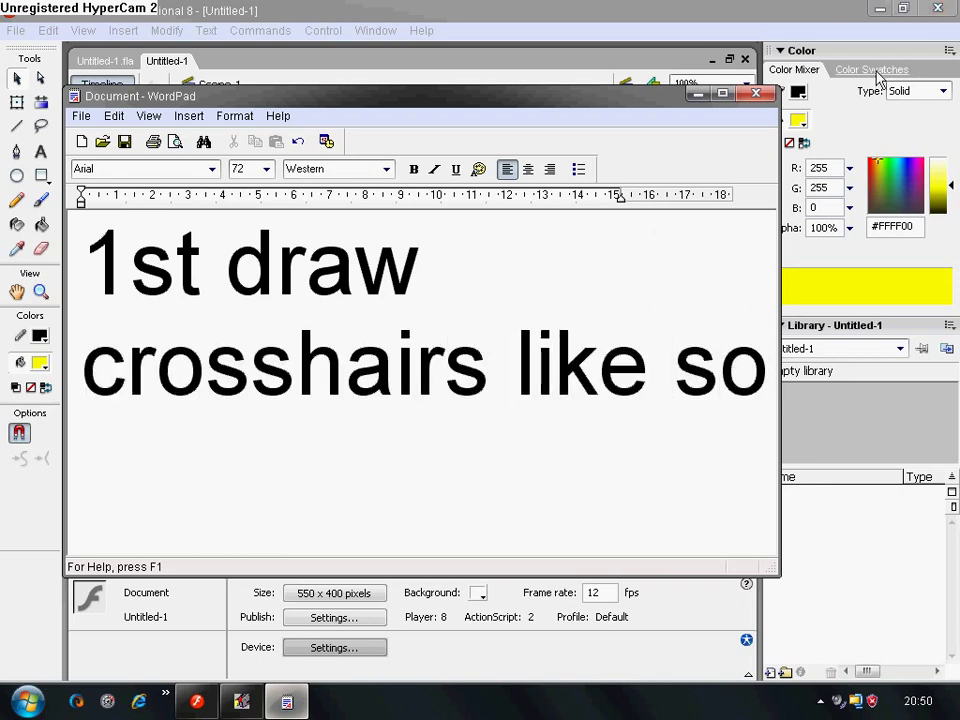
left_click(697, 94)
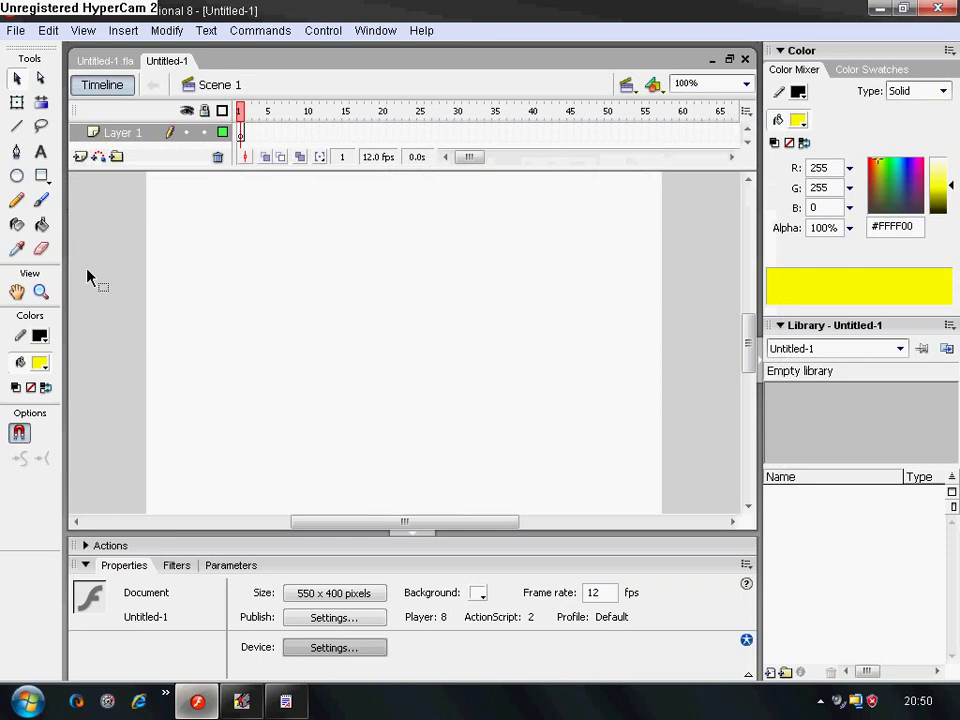
Paint a plus-shaped crosshair about 61 by 58 pixels on the stage's upper-left area, using the Brush tool with a black fill.
left_click(41, 200)
left_click(40, 363)
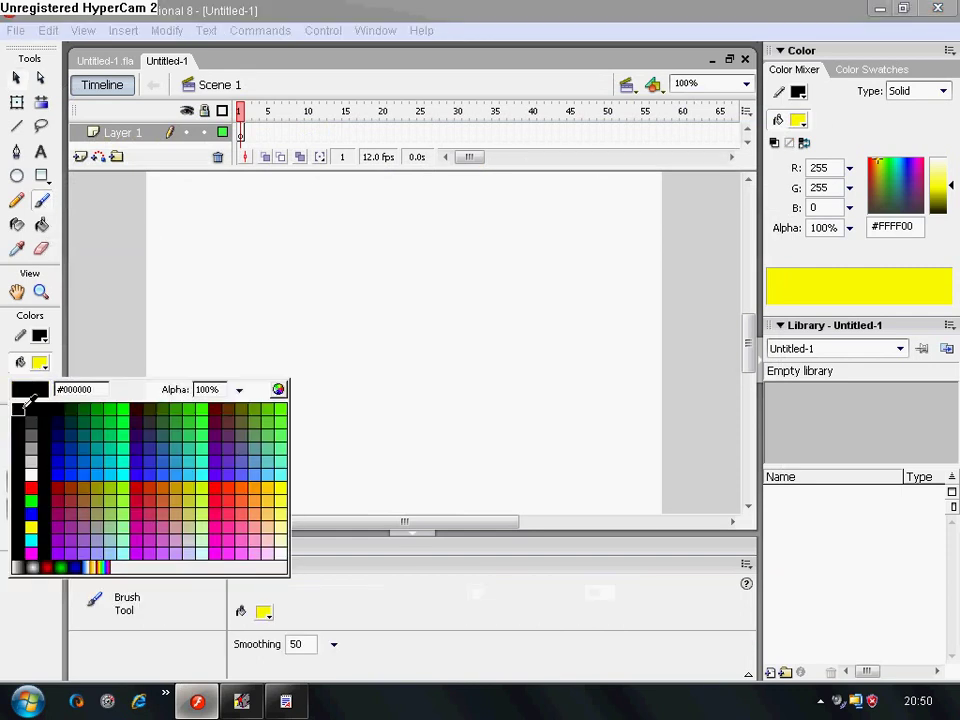
left_click(21, 405)
left_click(35, 484)
left_click(24, 282)
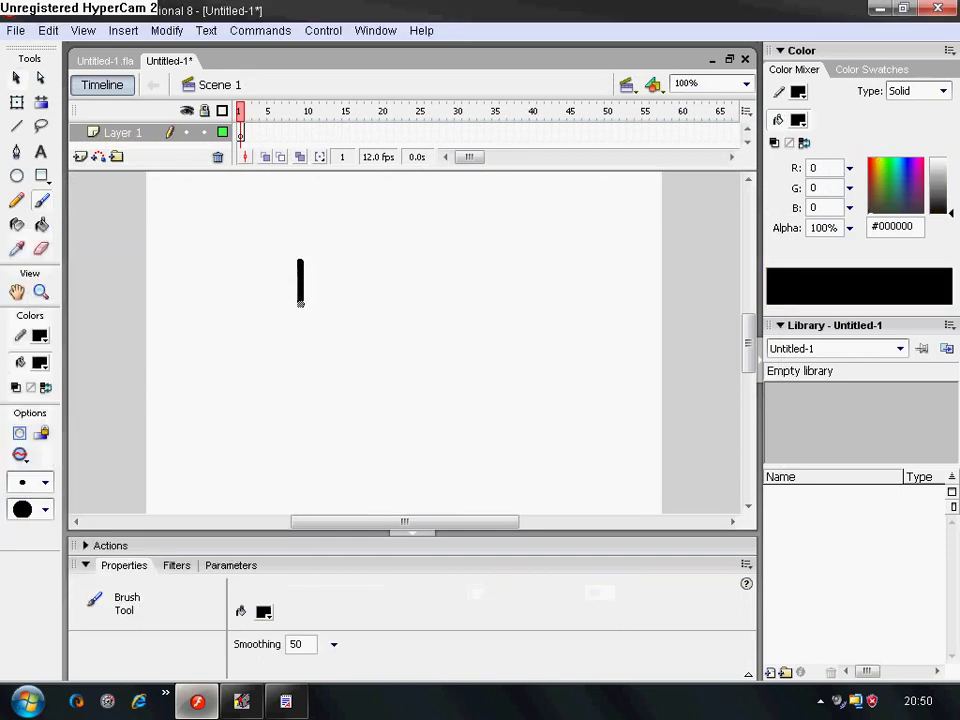
left_click_drag(300, 308, 300, 310)
left_click_drag(324, 287, 327, 287)
left_click(16, 77)
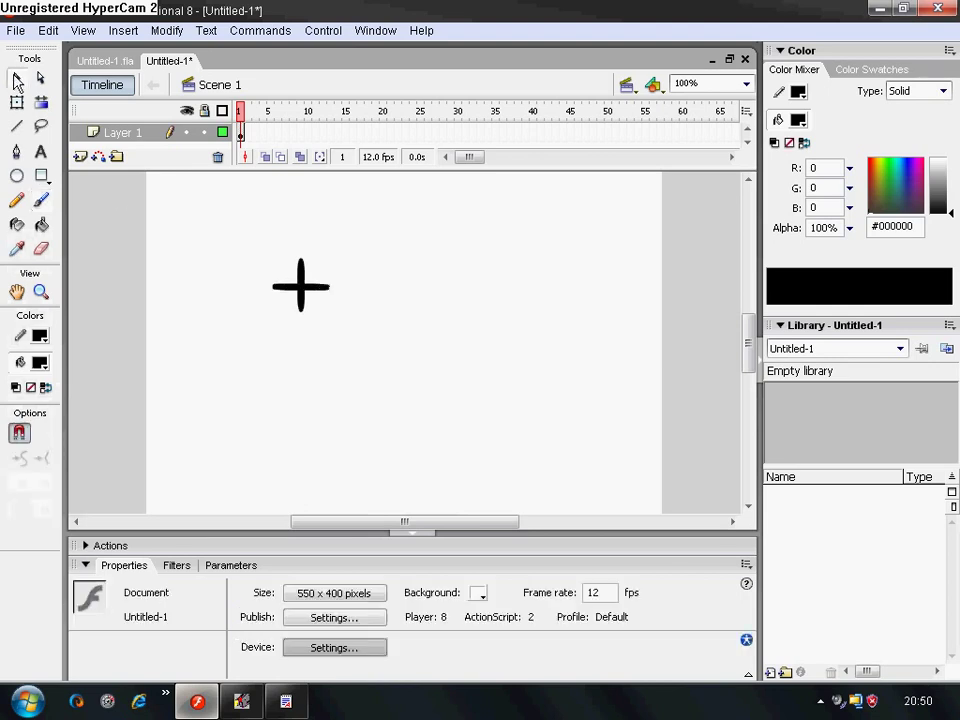
Switch to WordPad, replace the note with "then do this (make movieclip)", and return to Flash.
left_click(286, 701)
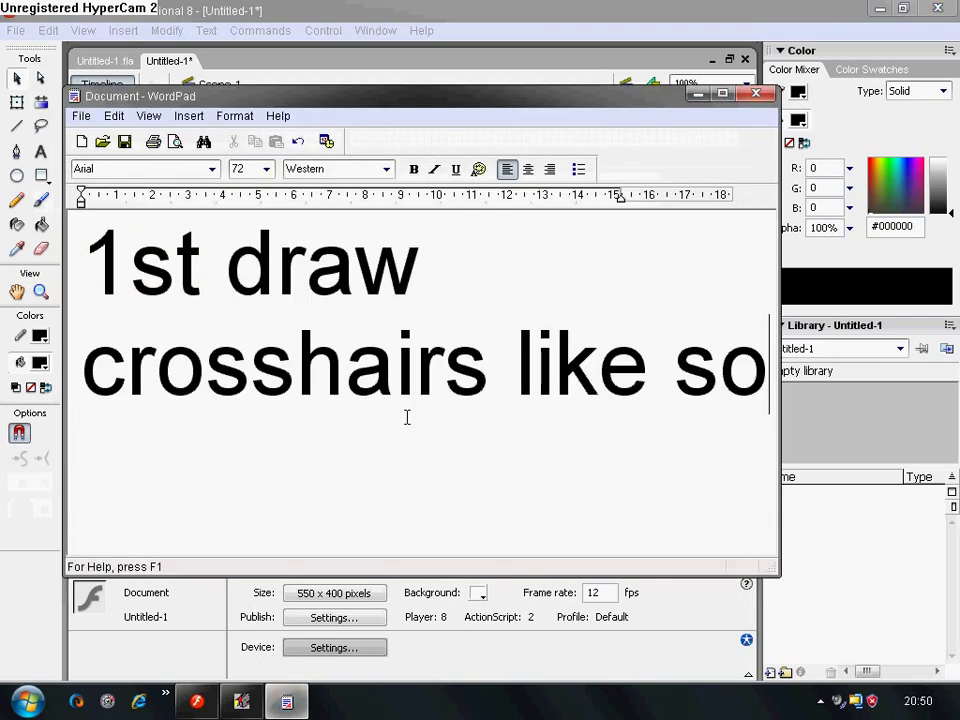
left_click(787, 416)
left_click(286, 701)
mouse_move(673, 372)
left_mouse_down()
mouse_move(81, 372)
mouse_move(81, 262)
left_mouse_up()
key("BackSpace")
left_click_drag(442, 316, 10, 258)
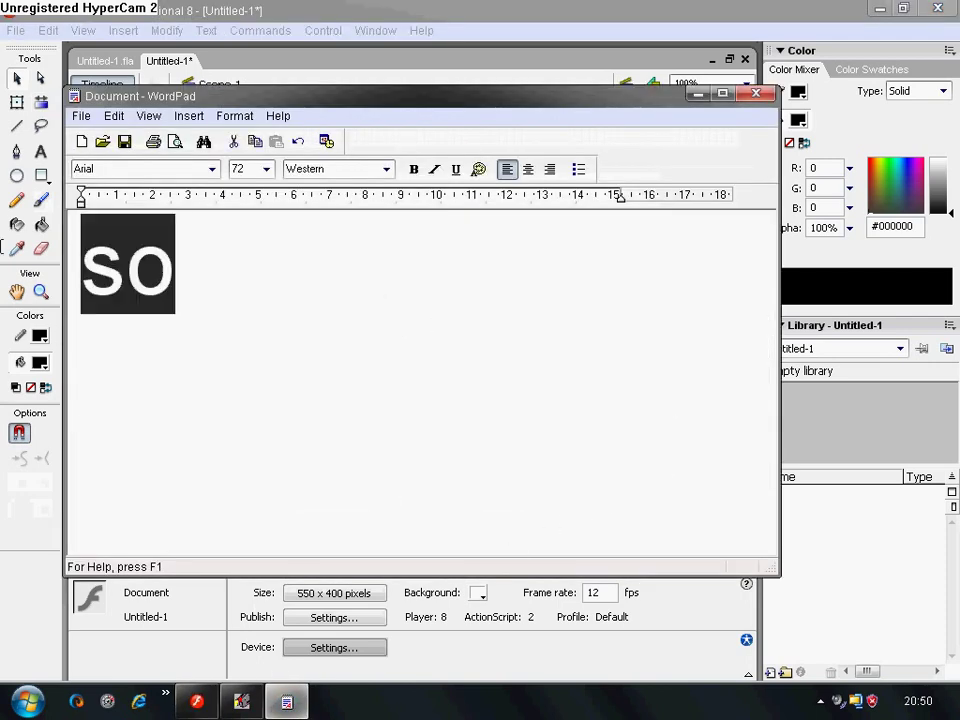
key("BackSpace")
type("then ")
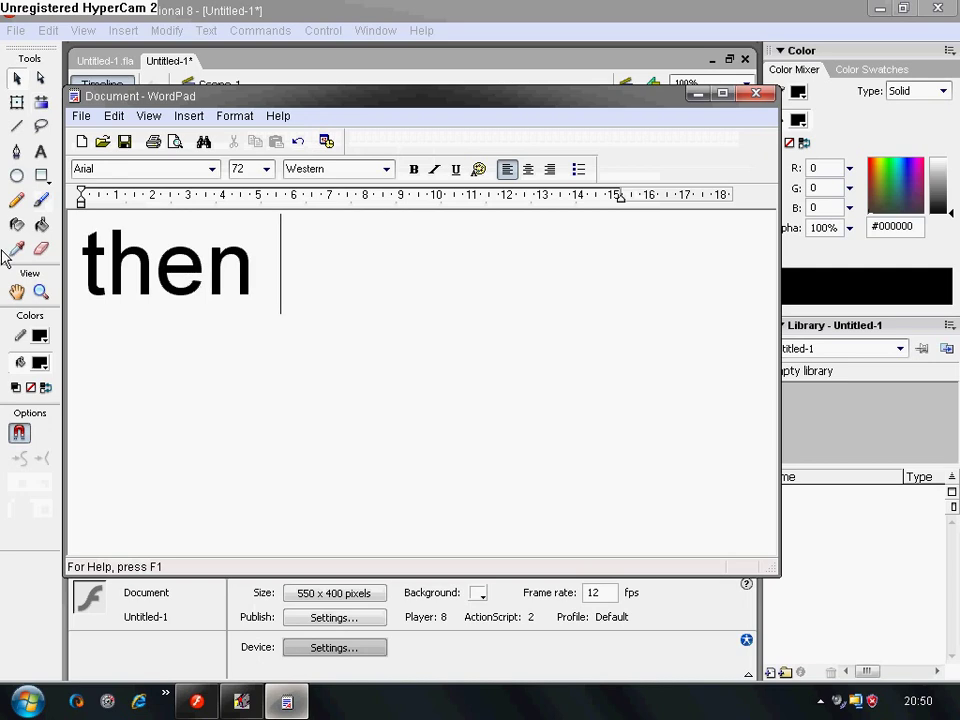
type("do this")
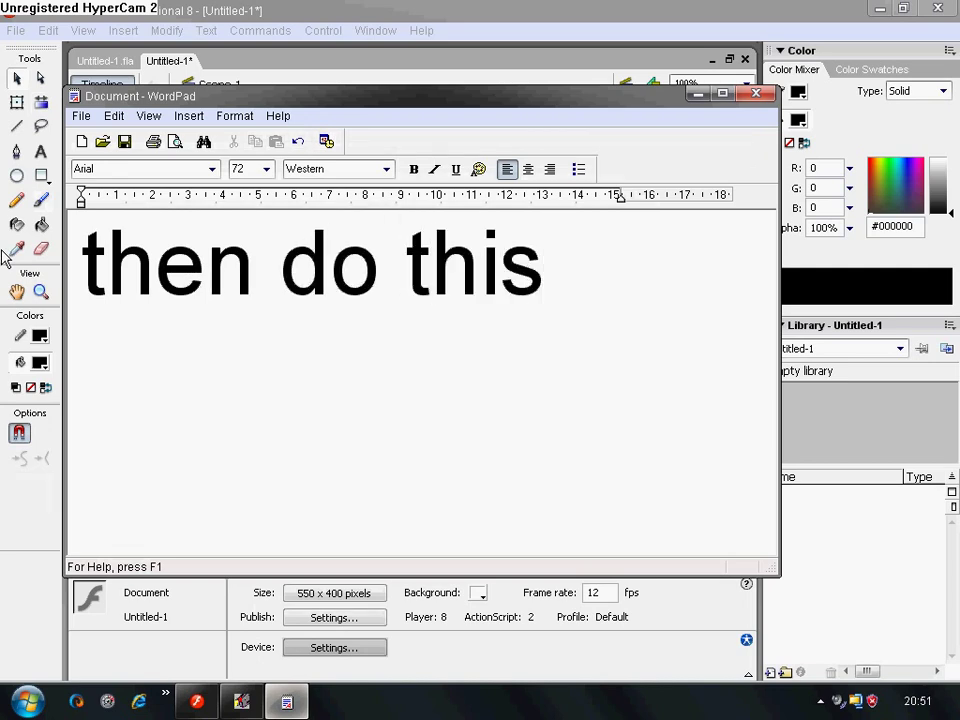
key("BackSpace")
type("(make ")
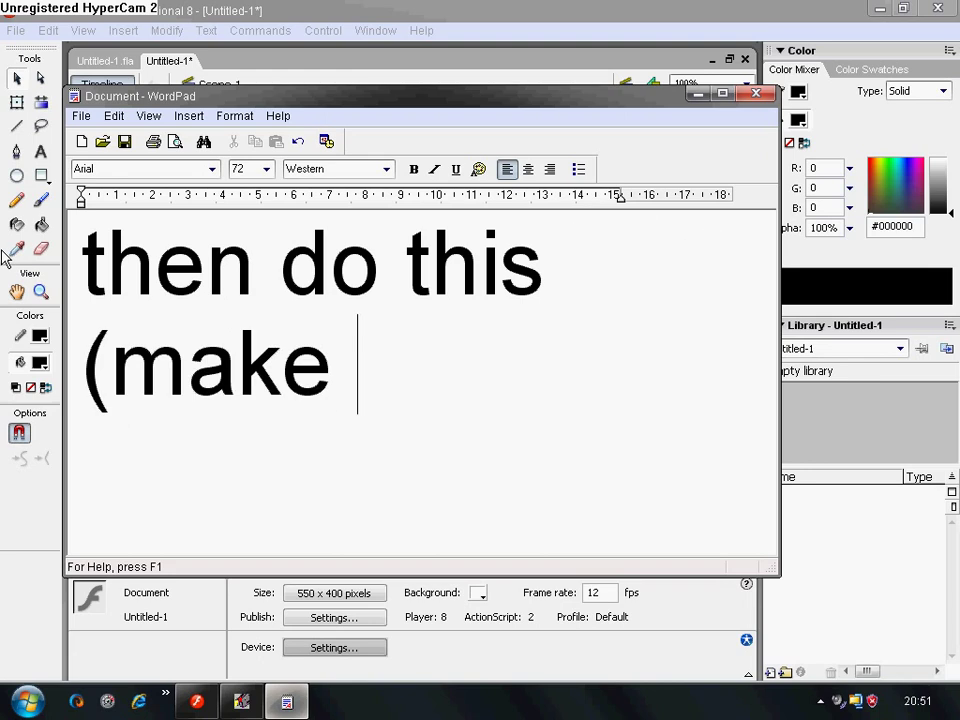
type("movieclip)")
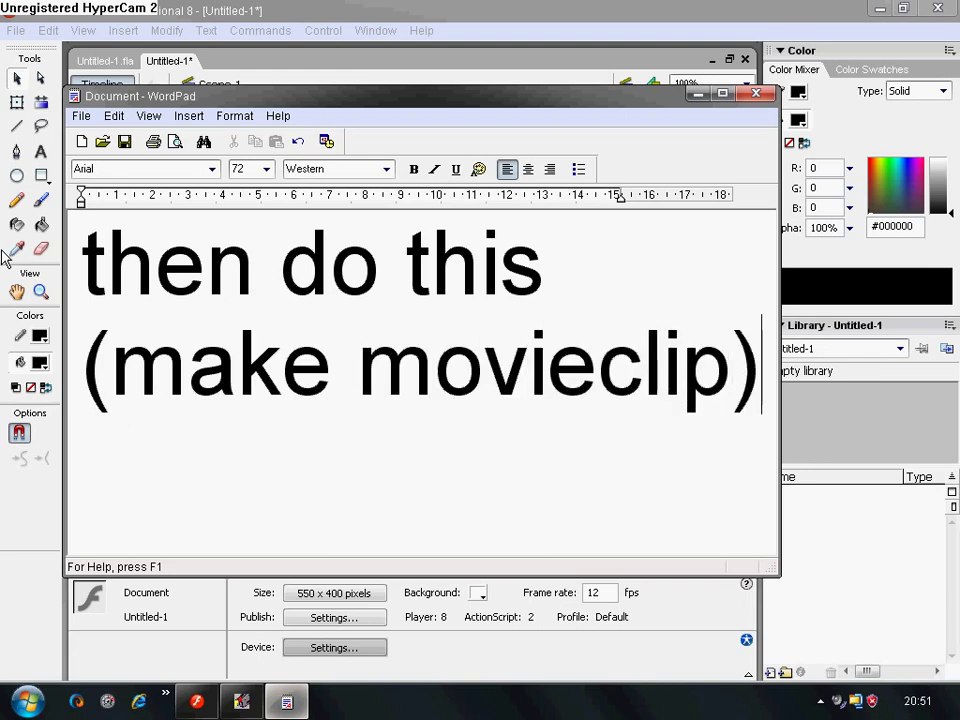
left_click(703, 97)
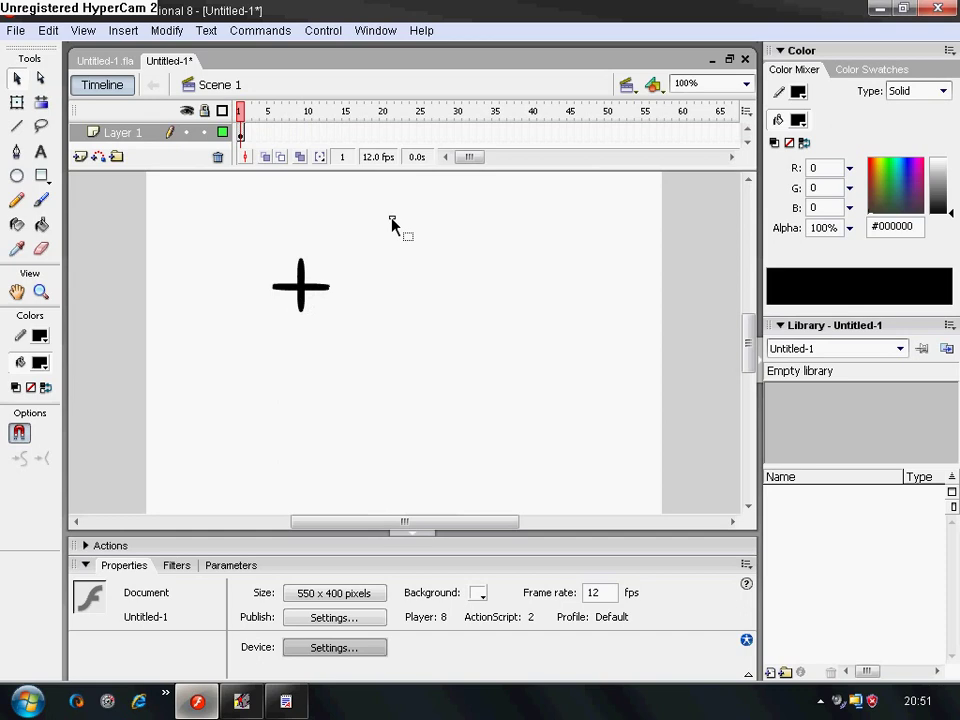
Convert the whole painted crosshair to a movie clip symbol named Crosshair.
left_click_drag(392, 220, 266, 336)
right_click(303, 292)
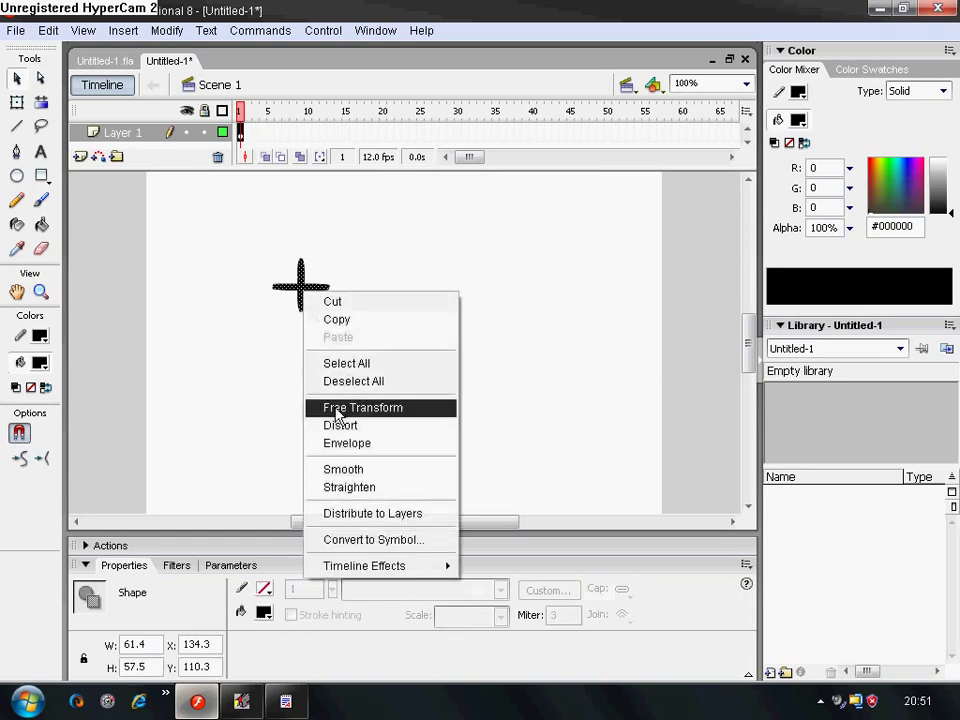
left_click(373, 540)
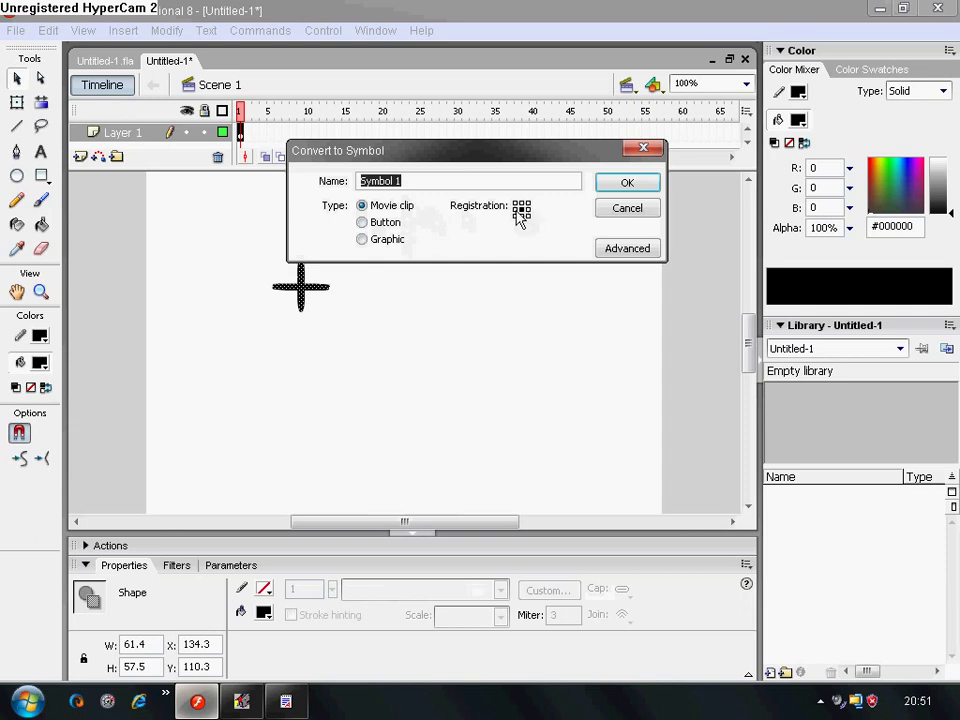
type("air")
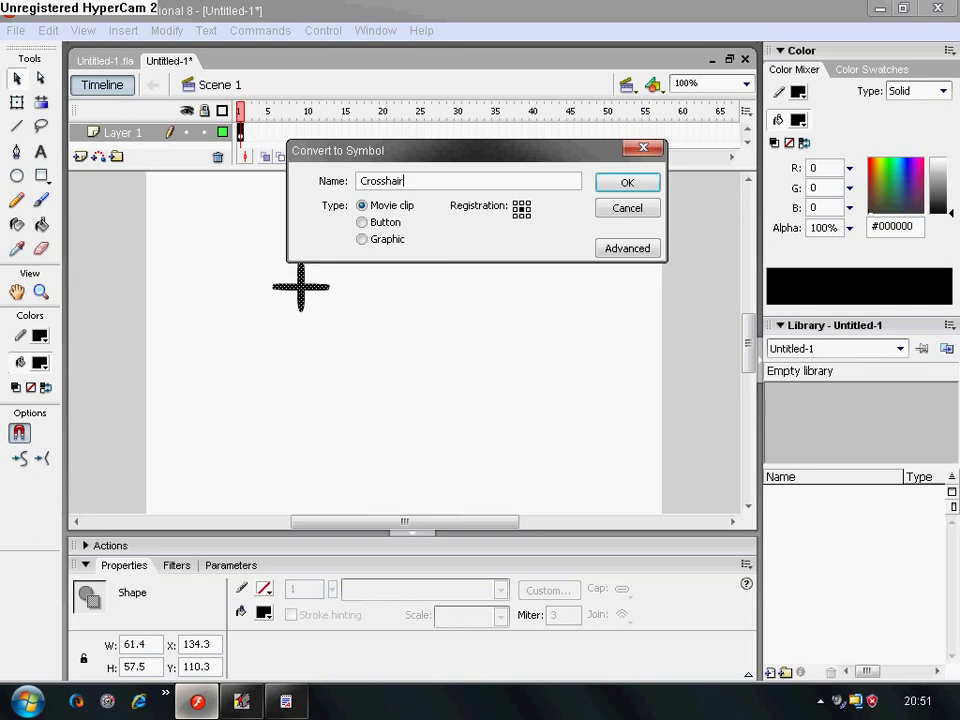
key("Return")
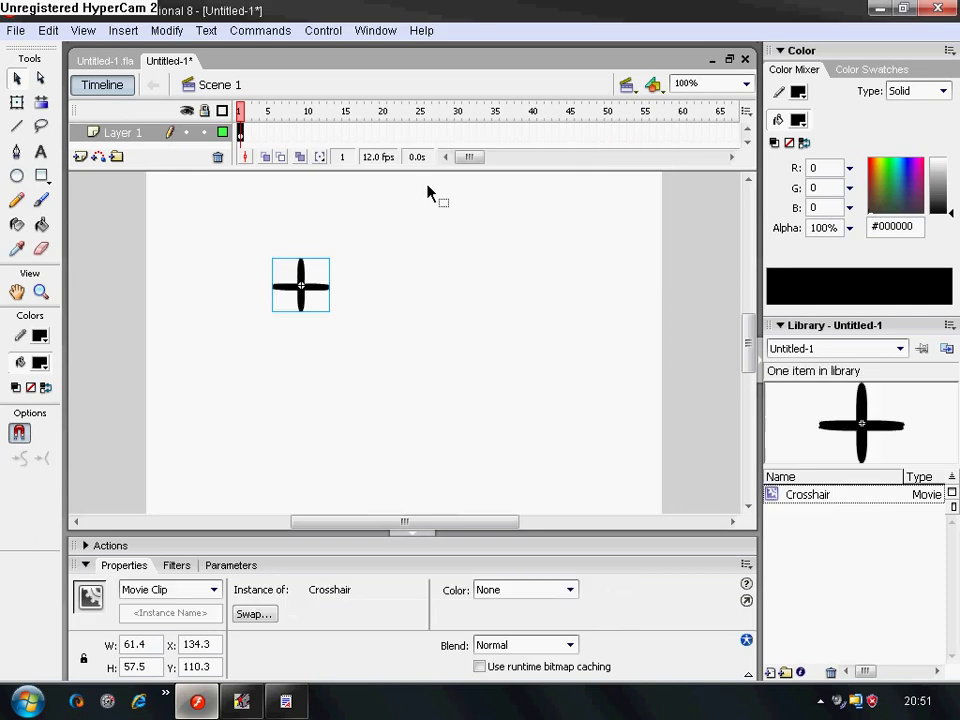
Replace the WordPad note with "then double click it like so....", and back in Flash open the crosshair movie clip for editing.
left_click(286, 701)
left_click_drag(771, 411, 73, 251)
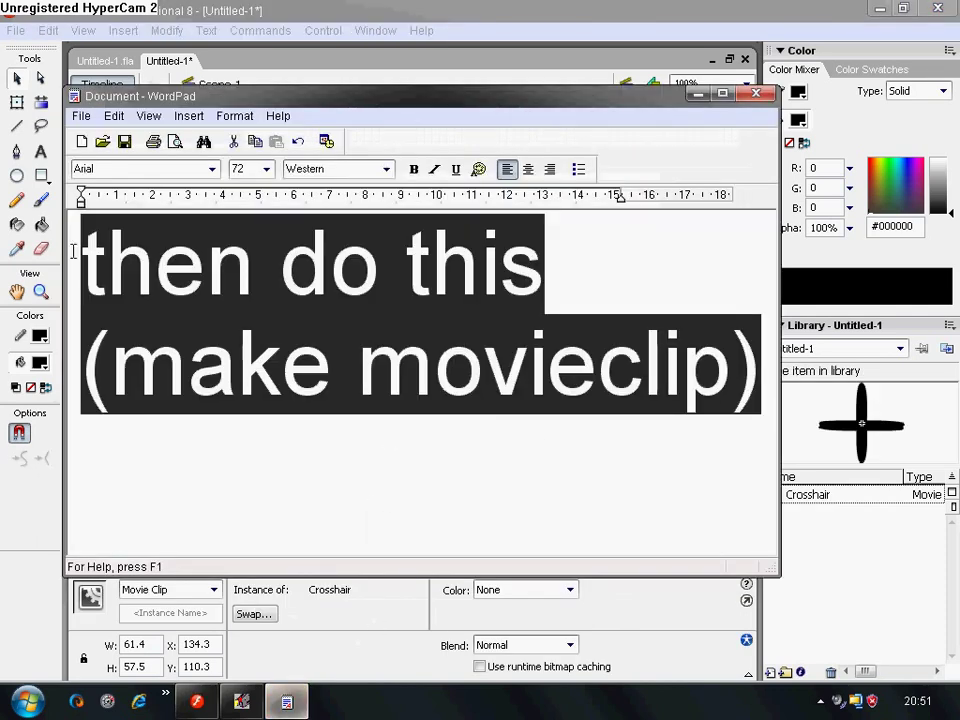
type("then dou")
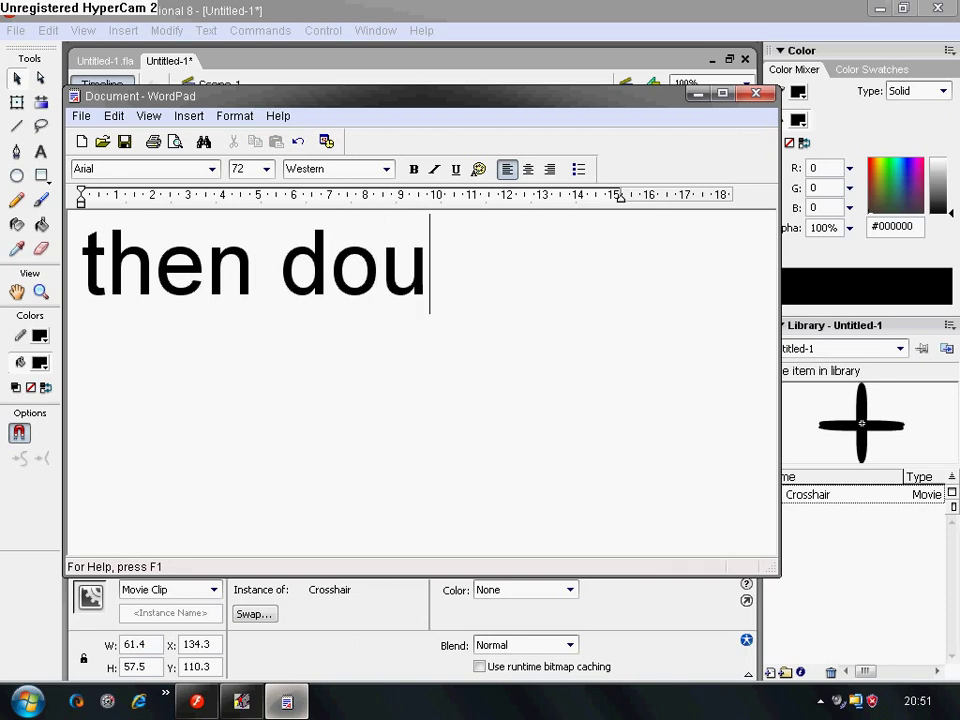
type("ble click it ")
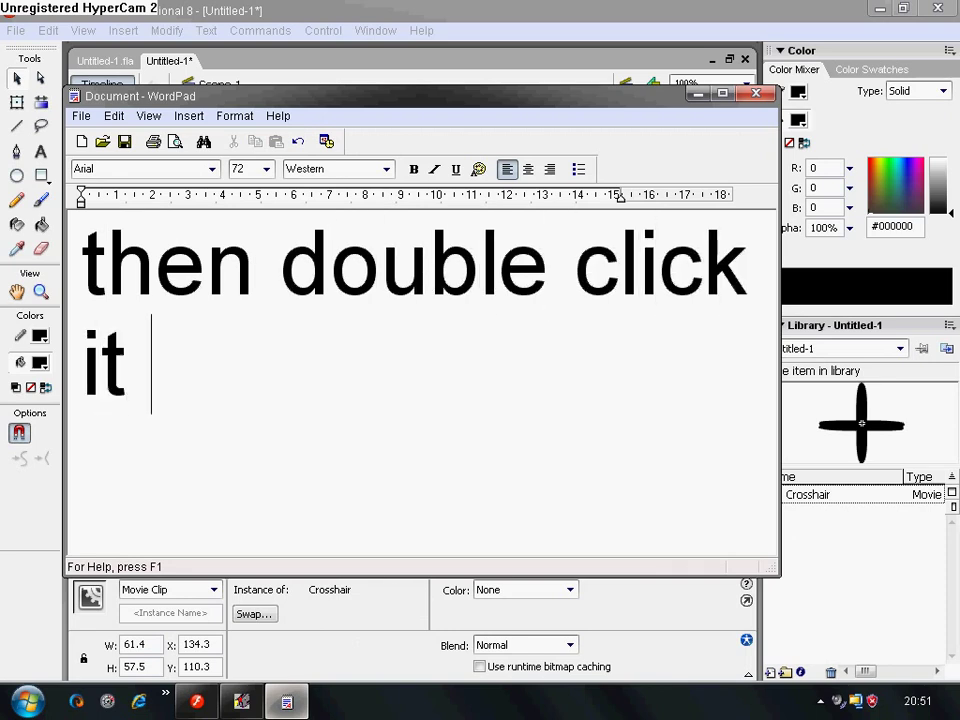
type("like so..")
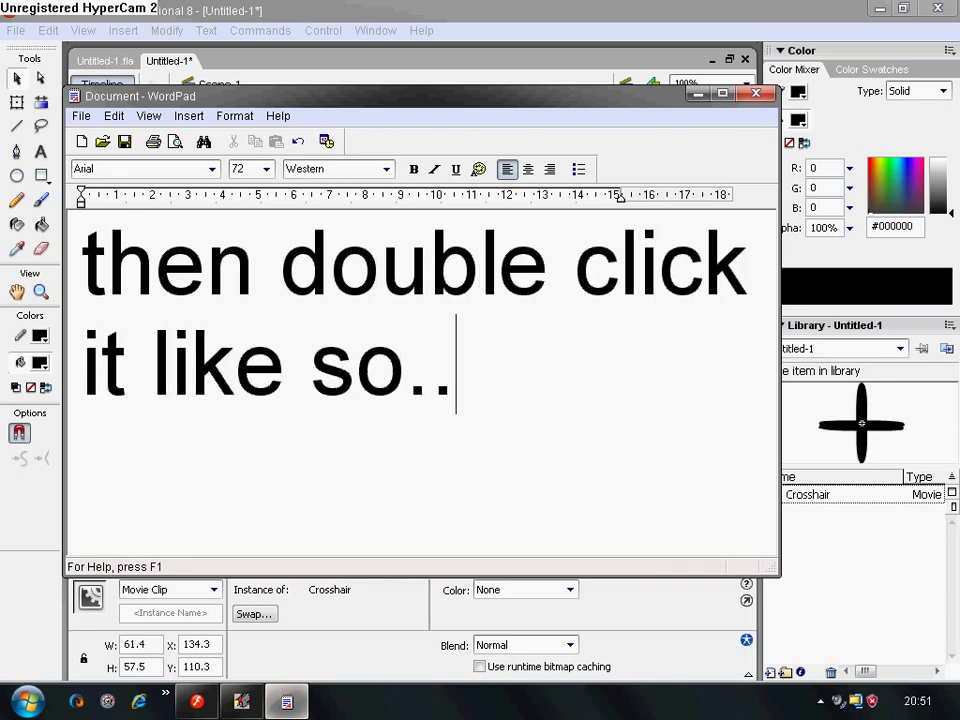
type("..")
left_click(699, 94)
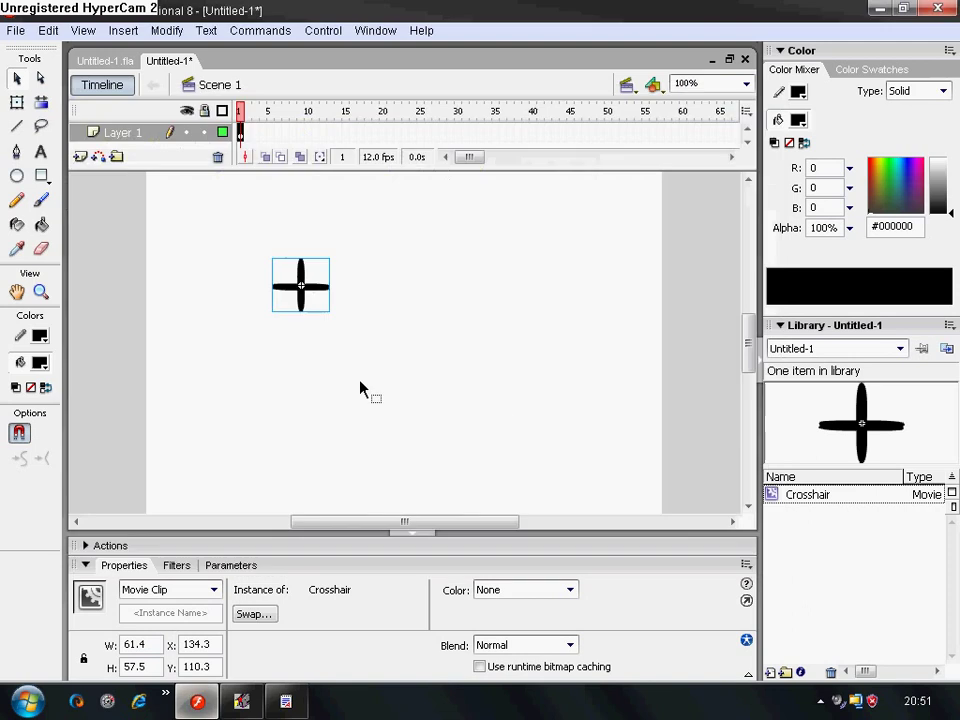
double_click(310, 290)
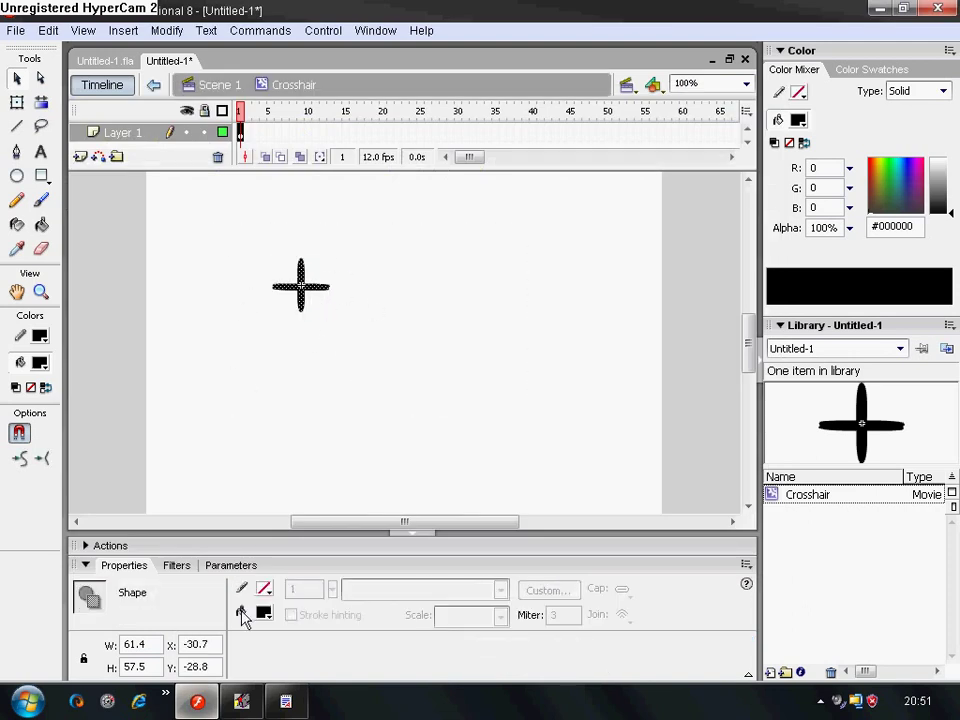
Switch to WordPad, replace the note with "now draw a gun", and return to Flash.
left_click(286, 700)
key("ctrl+a")
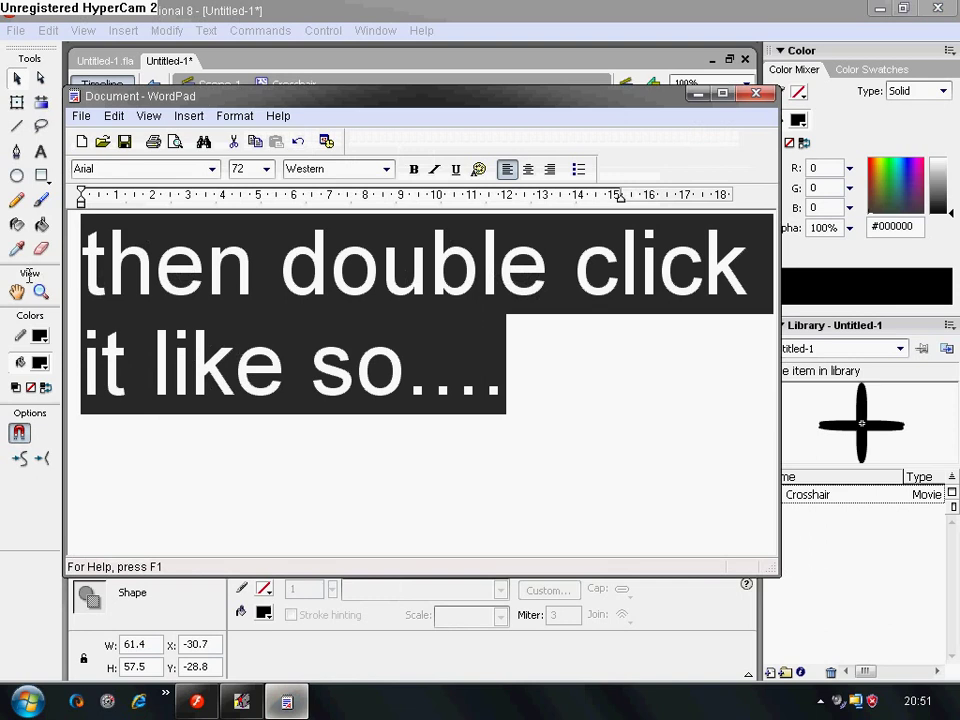
type("now dr")
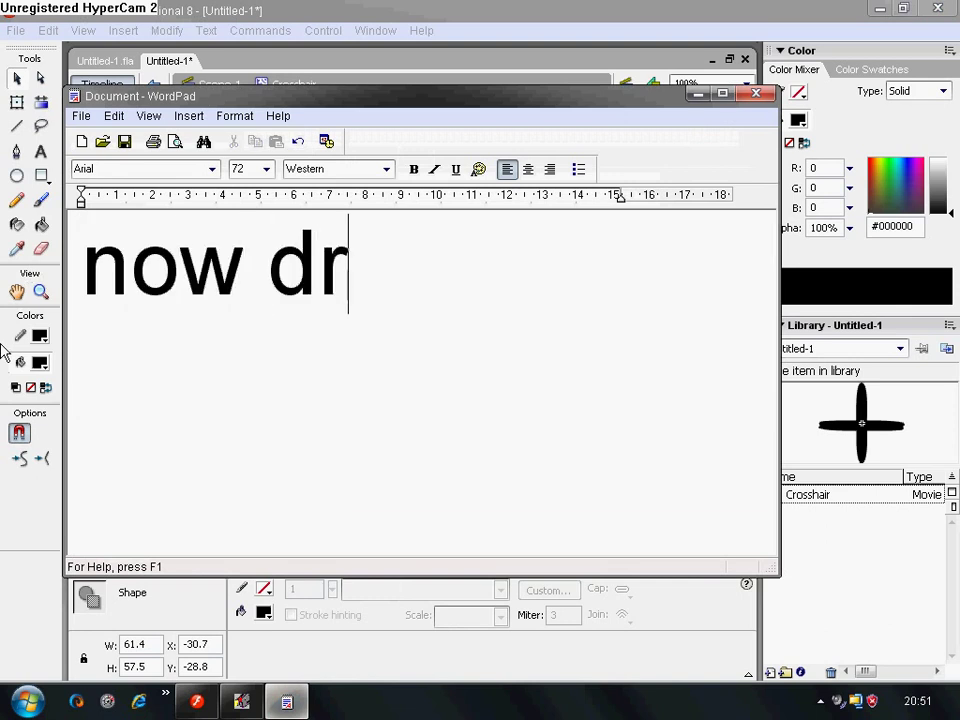
type("aw a gun")
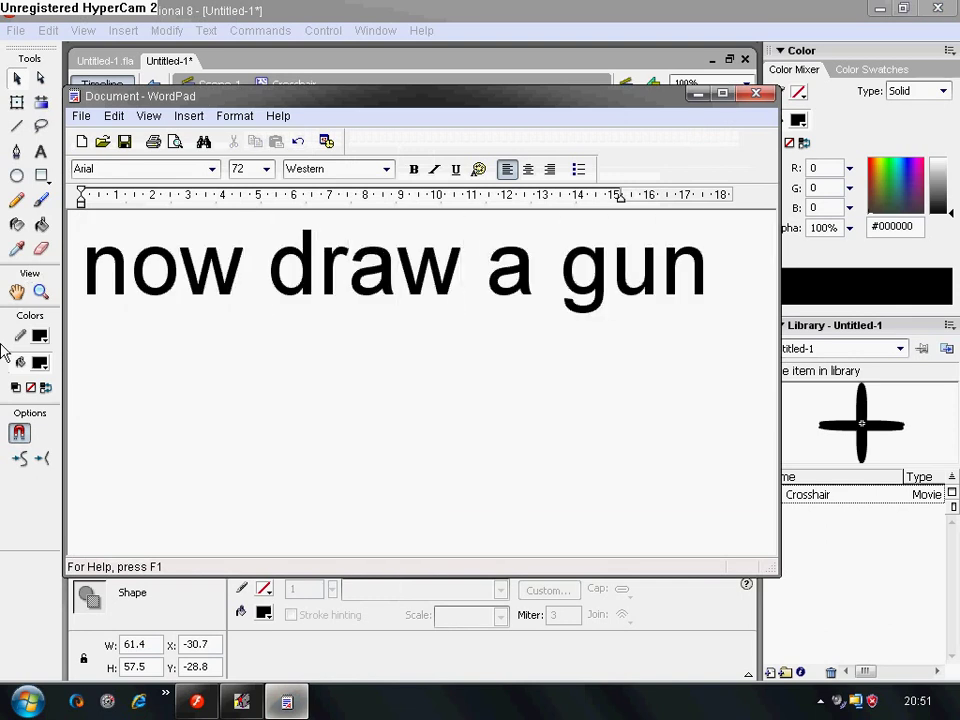
left_click(699, 93)
Brush a black gun outline below the crosshair inside the symbol, running diagonally past the stage's lower edge, with front sight and finger arcs.
scroll(639, 457, "down", 2)
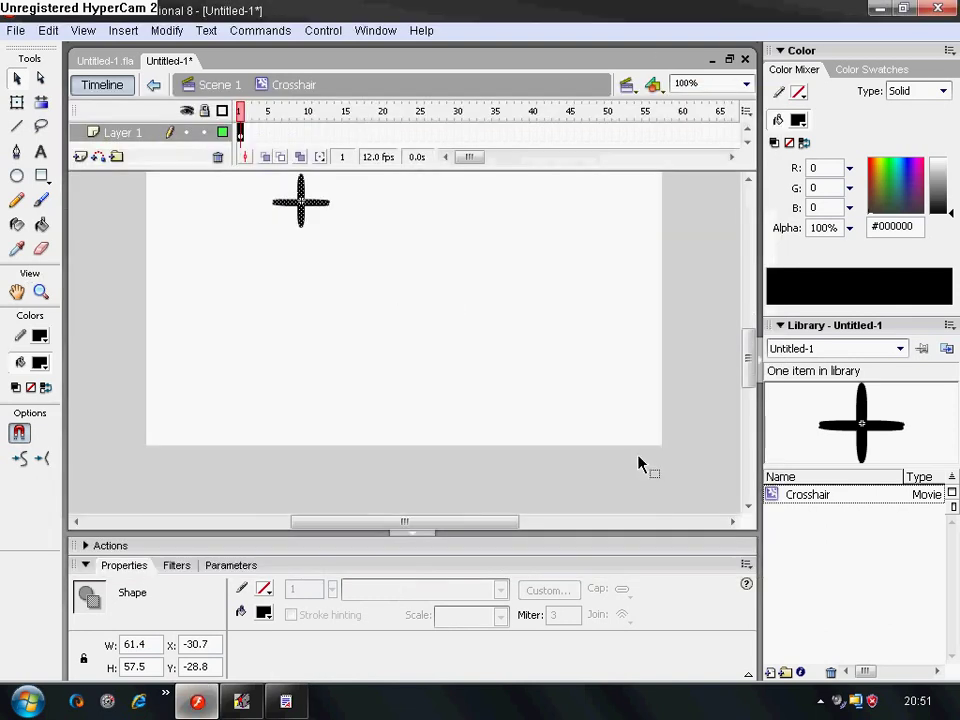
mouse_move(502, 515)
left_mouse_down()
mouse_move(491, 527)
mouse_move(501, 527)
left_mouse_up()
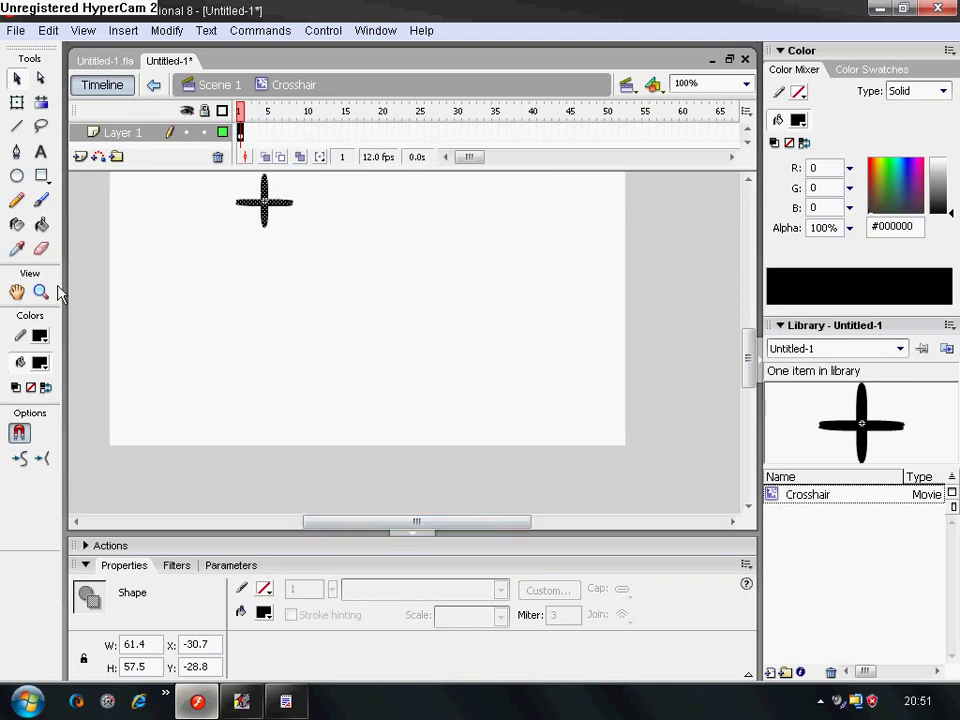
left_click(41, 199)
left_click_drag(301, 288, 301, 344)
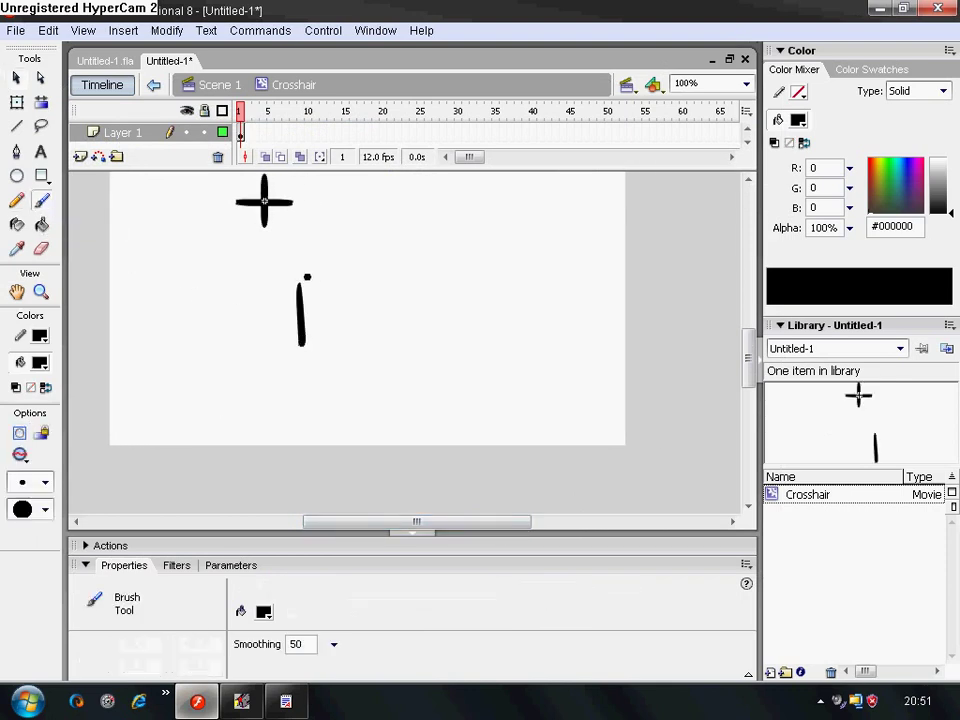
mouse_move(297, 286)
left_mouse_down()
mouse_move(373, 278)
mouse_move(634, 465)
left_mouse_up()
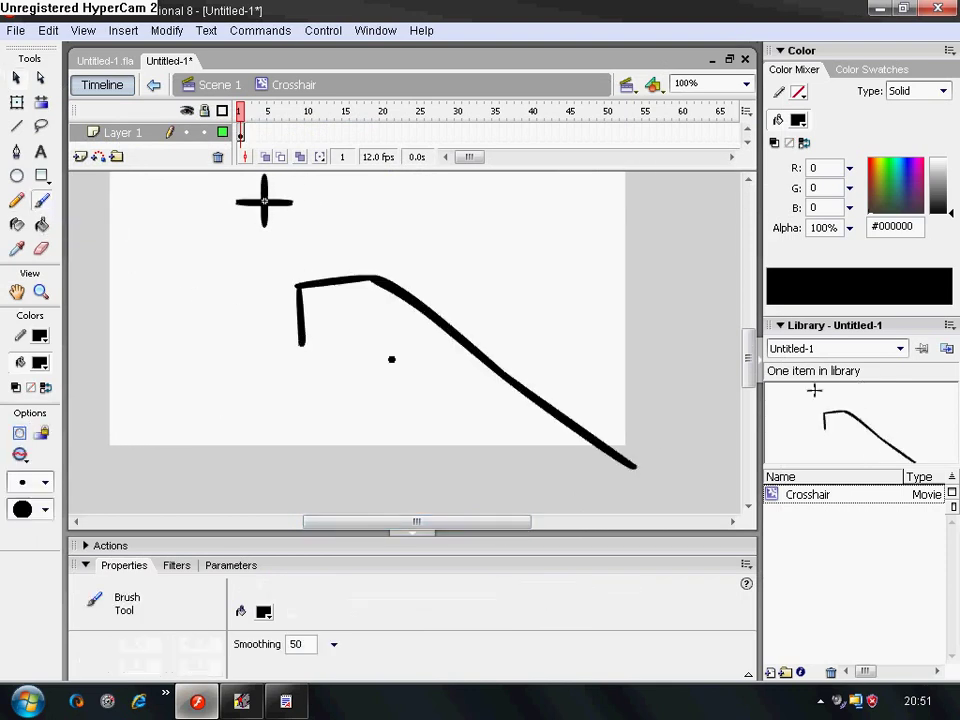
left_click_drag(299, 293, 487, 444)
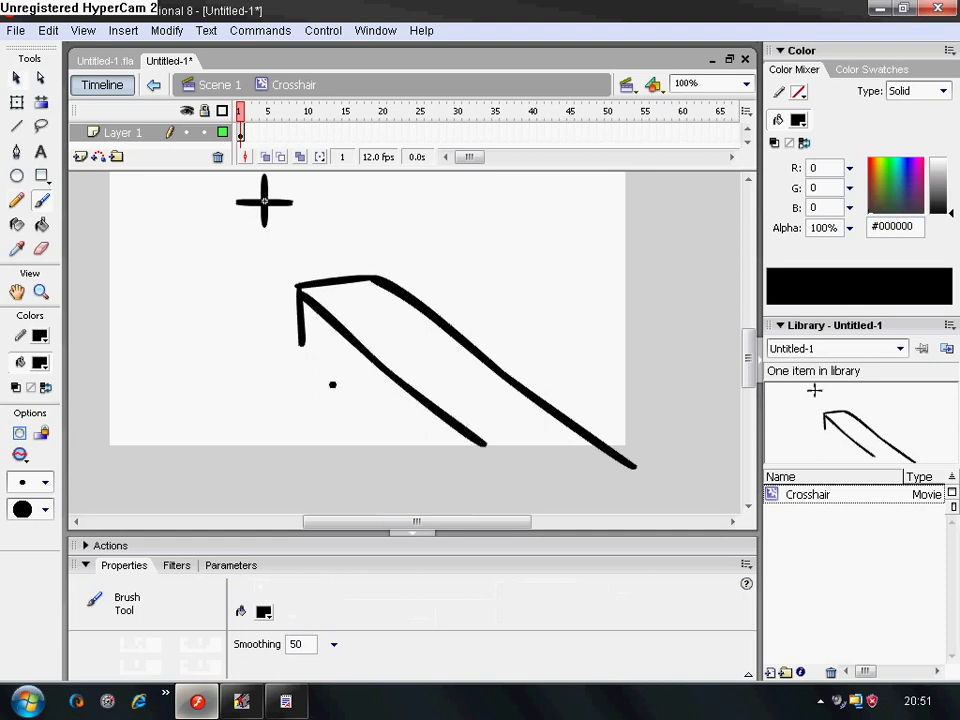
mouse_move(302, 341)
left_mouse_down()
mouse_move(300, 379)
mouse_move(440, 504)
left_mouse_up()
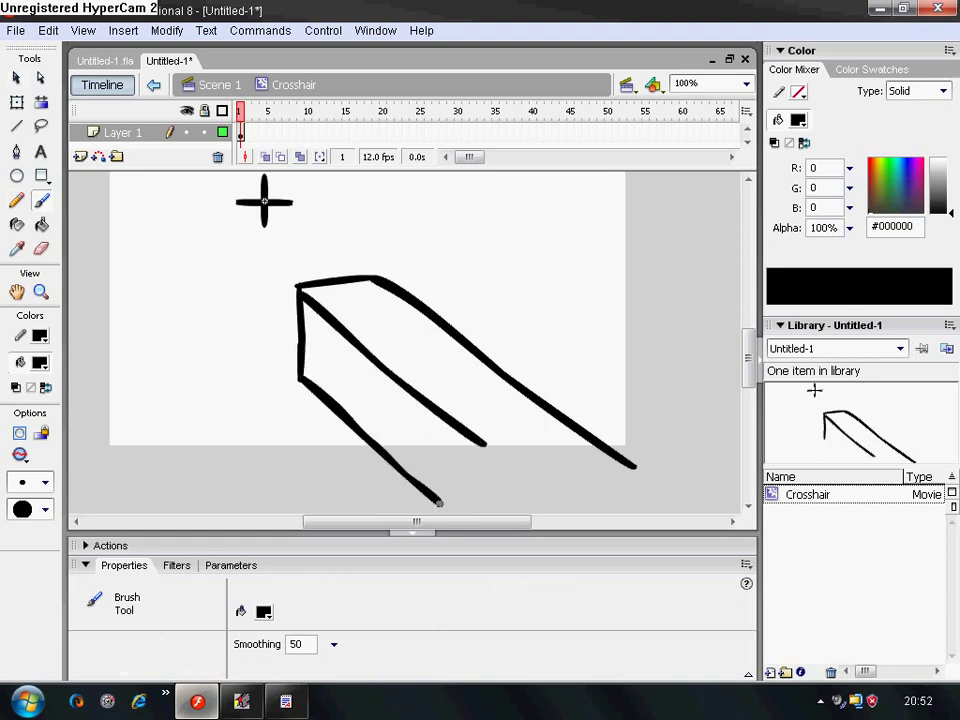
left_click_drag(497, 458, 566, 506)
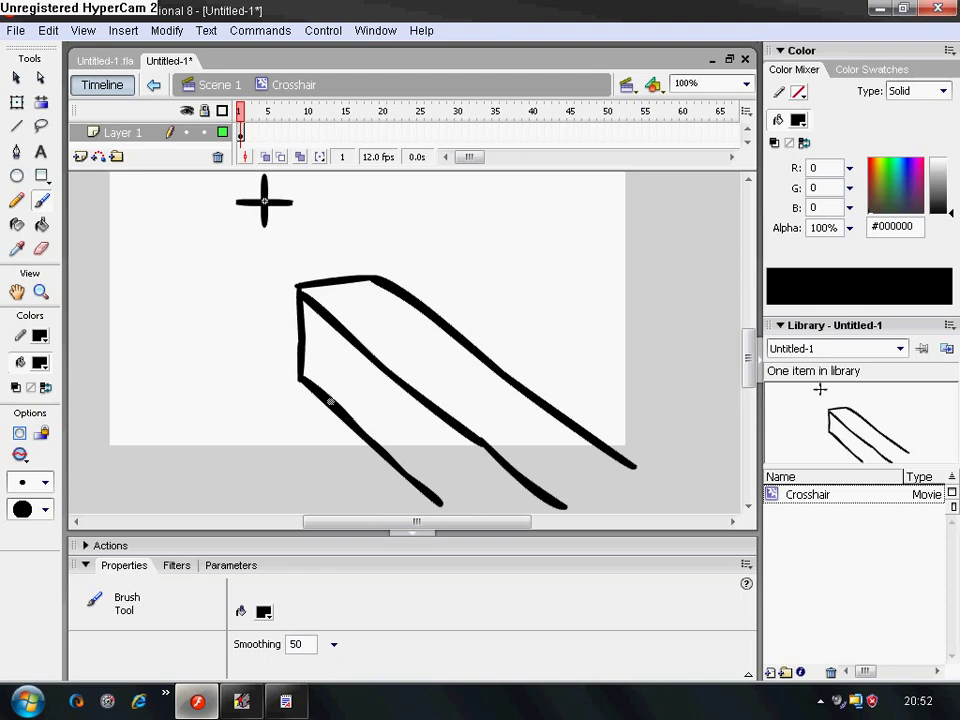
mouse_move(320, 381)
left_mouse_down()
mouse_move(369, 418)
mouse_move(368, 444)
mouse_move(410, 422)
mouse_move(424, 479)
mouse_move(439, 452)
mouse_move(461, 519)
left_mouse_up()
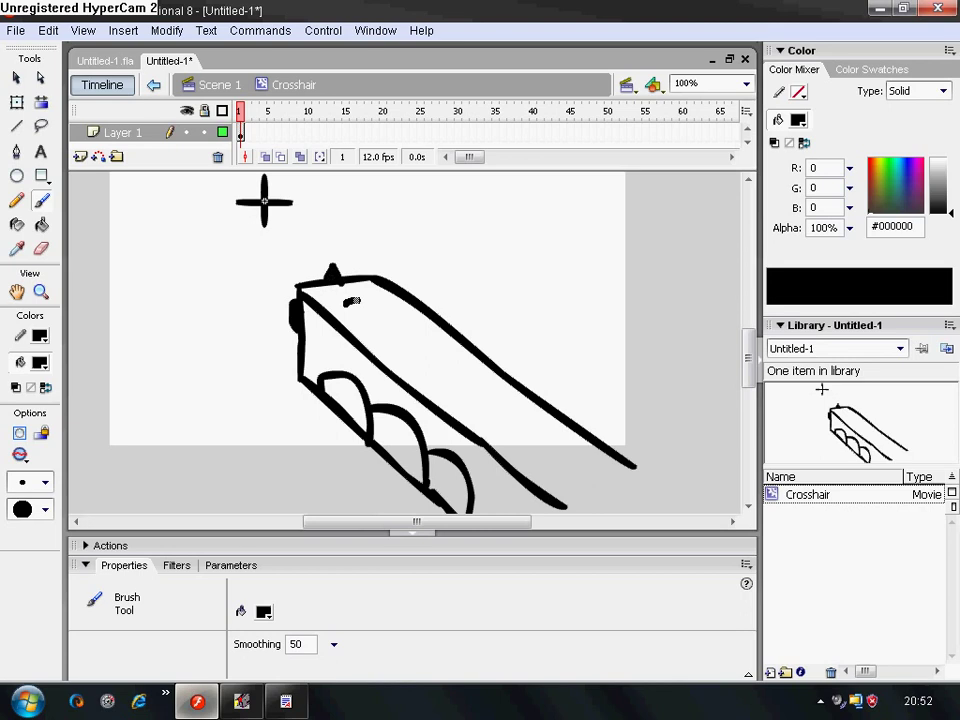
Brush a row of short black slanted grip lines across the front part of the gun's top face.
left_click_drag(357, 300, 367, 295)
mouse_move(359, 320)
left_mouse_down()
mouse_move(419, 333)
mouse_move(413, 358)
mouse_move(443, 342)
left_mouse_up()
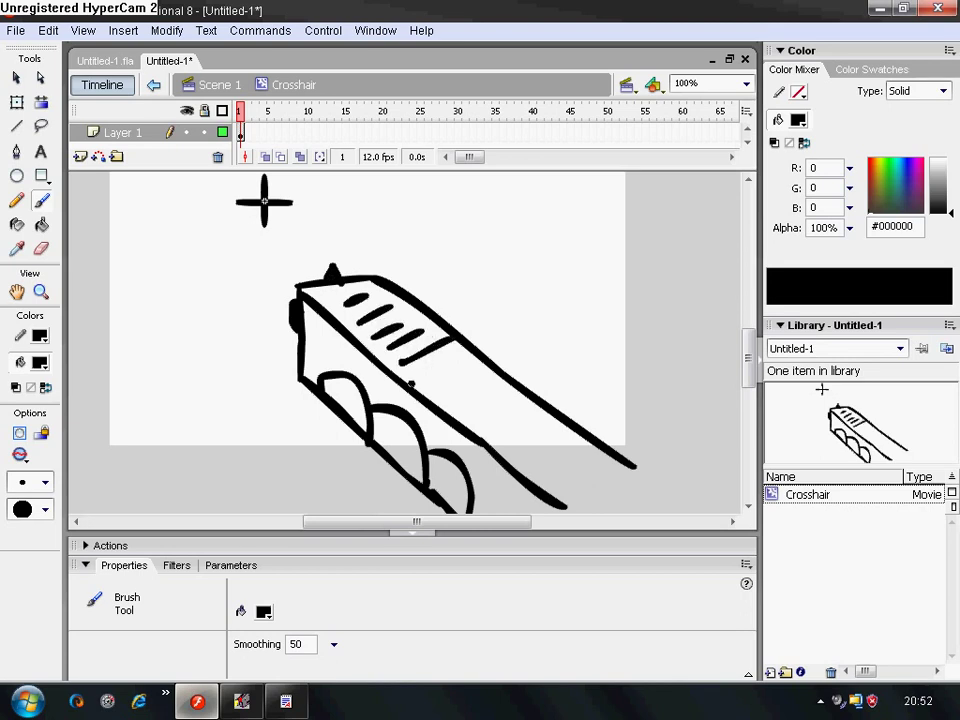
left_click_drag(419, 383, 449, 350)
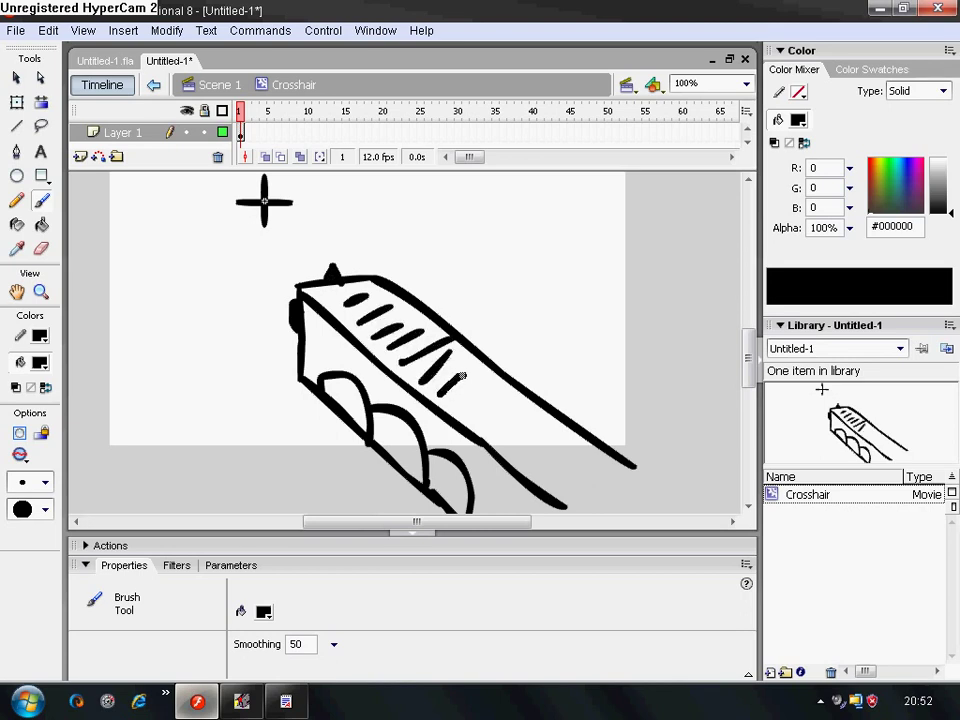
Extend the gun's three black outline strokes further down past the stage's lower edge with curved brush lines.
scroll(461, 376, "down", 3)
scroll(527, 425, "down", 3)
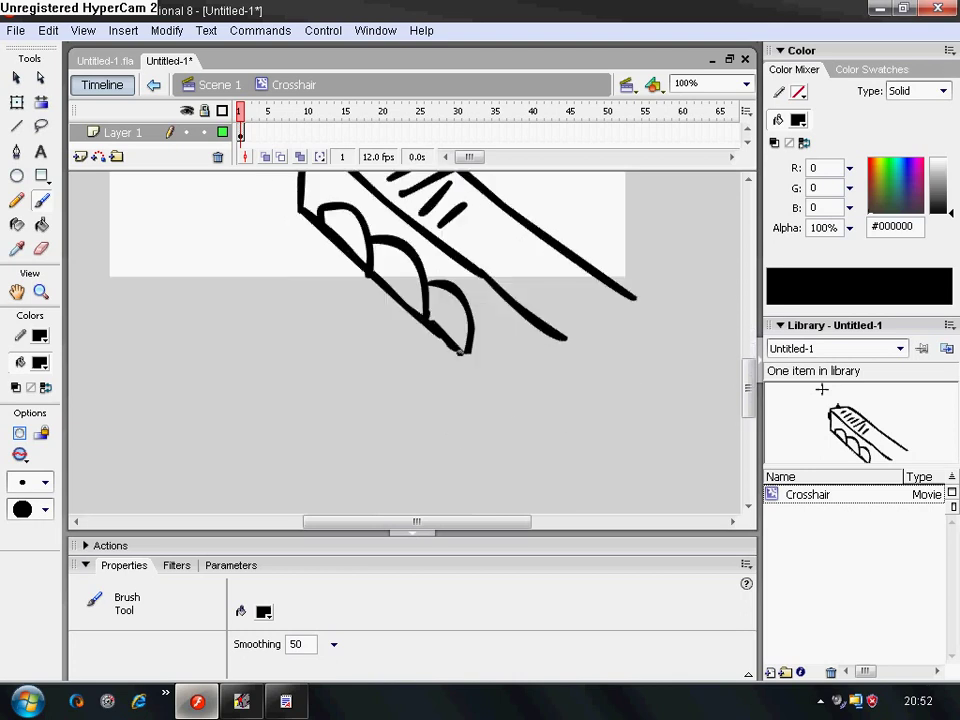
mouse_move(458, 348)
left_mouse_down()
mouse_move(508, 405)
mouse_move(575, 513)
left_mouse_up()
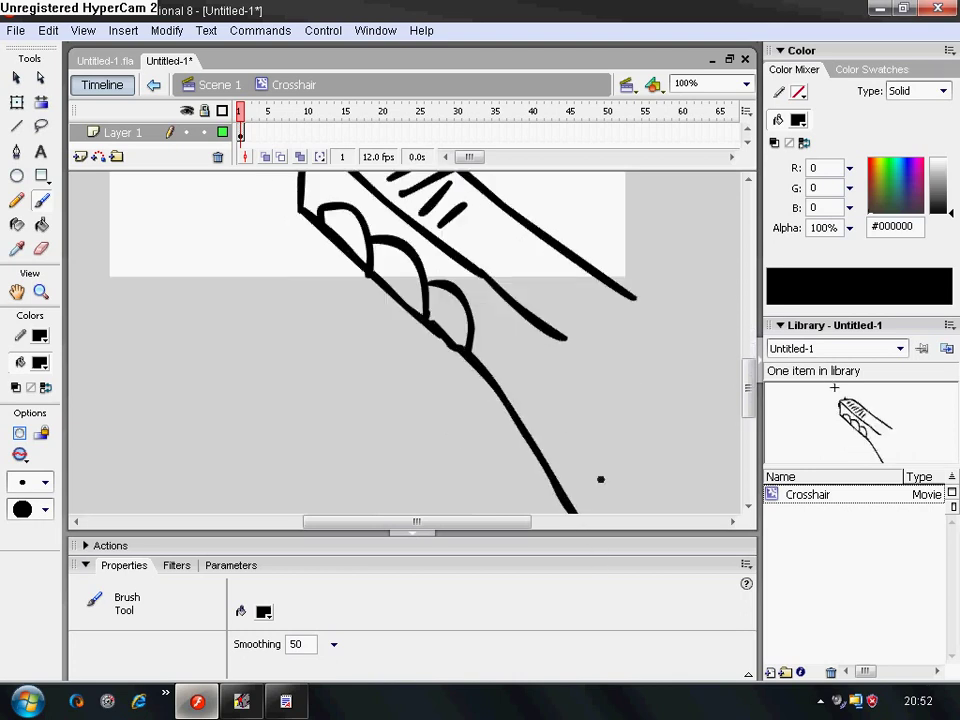
left_click_drag(567, 343, 685, 503)
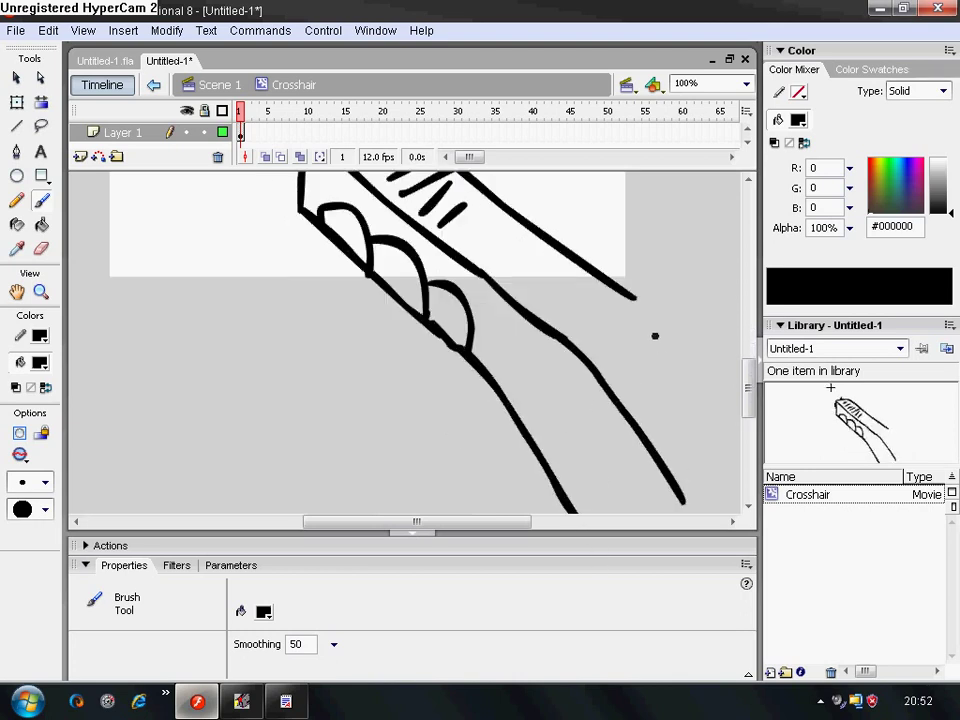
left_click_drag(632, 295, 725, 475)
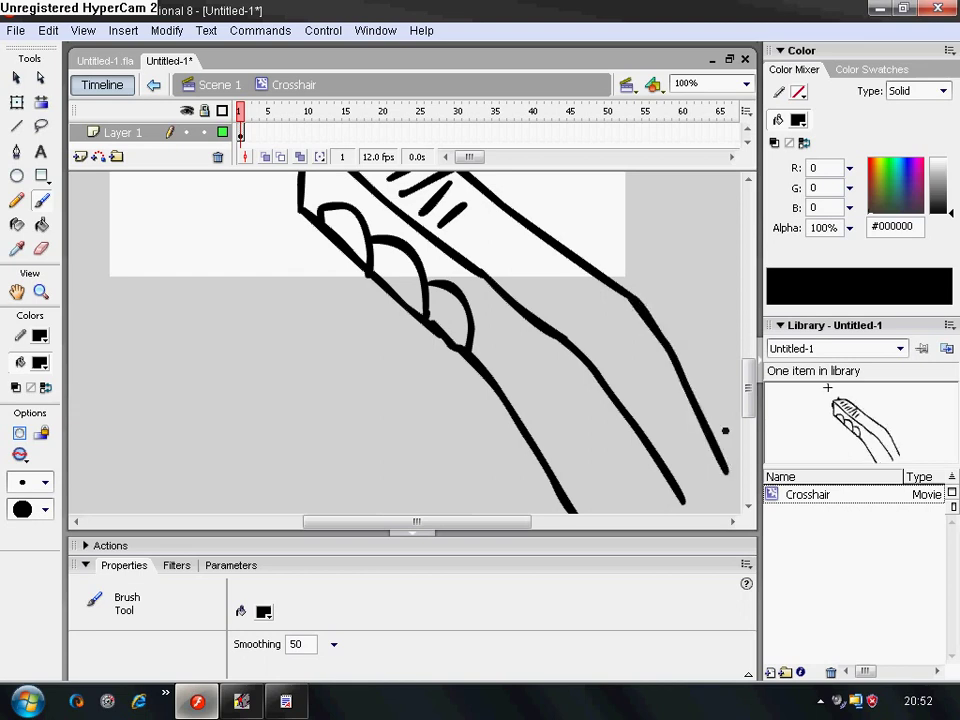
Close the open lower end of the gun outline and fill the gun's side face with black.
scroll(722, 388, "down", 3)
left_click_drag(688, 414, 573, 432)
left_click(41, 224)
left_click(526, 282)
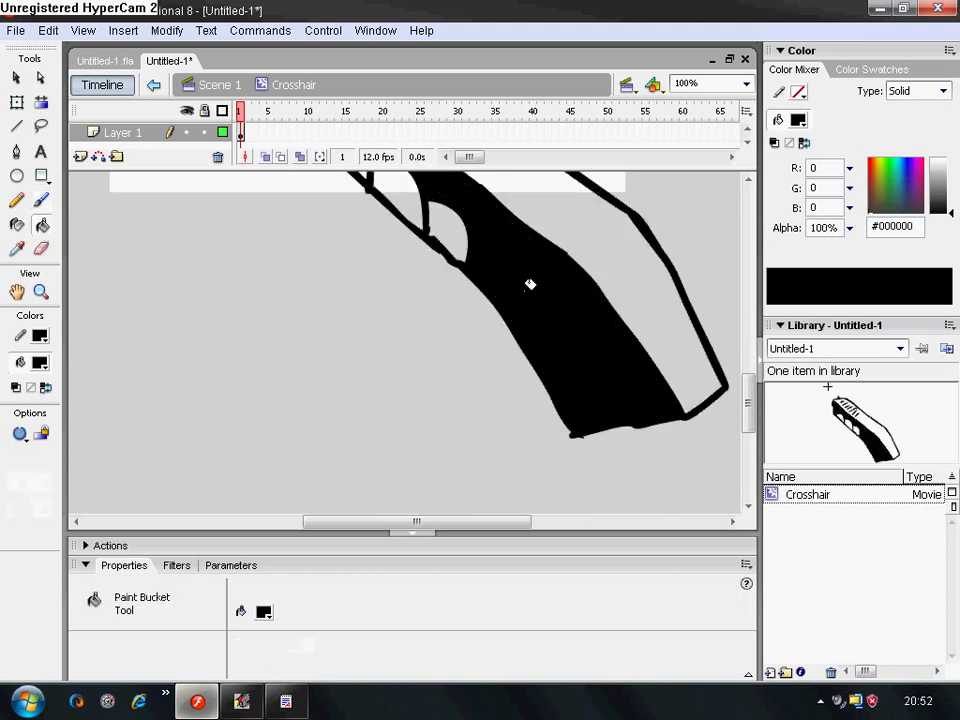
scroll(532, 281, "up", 3)
left_click(537, 283)
scroll(539, 285, "up", 3)
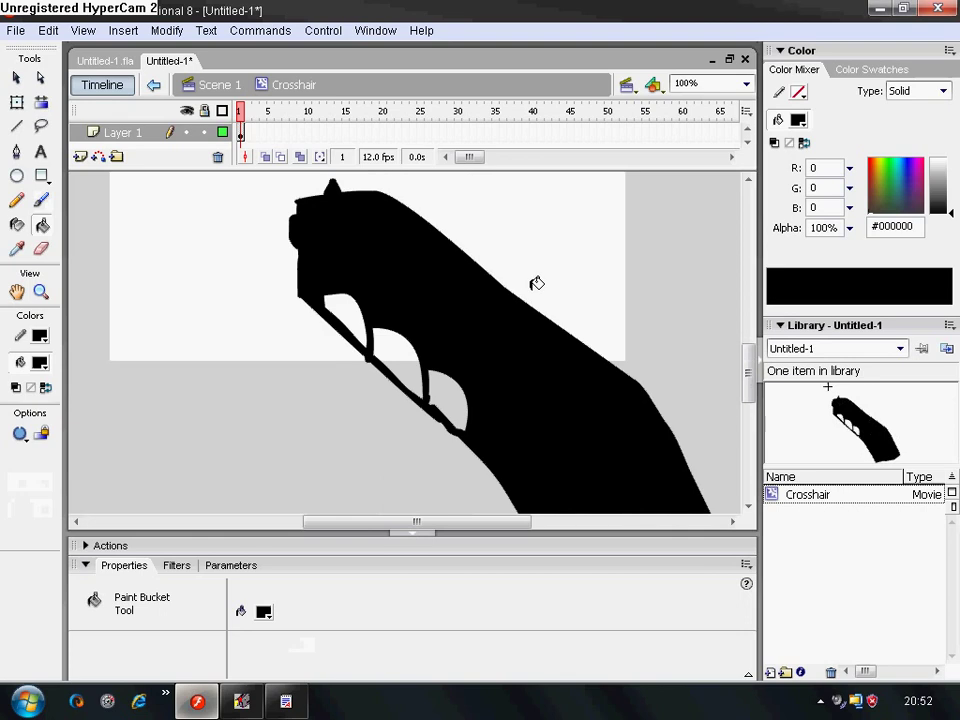
key("ctrl+z")
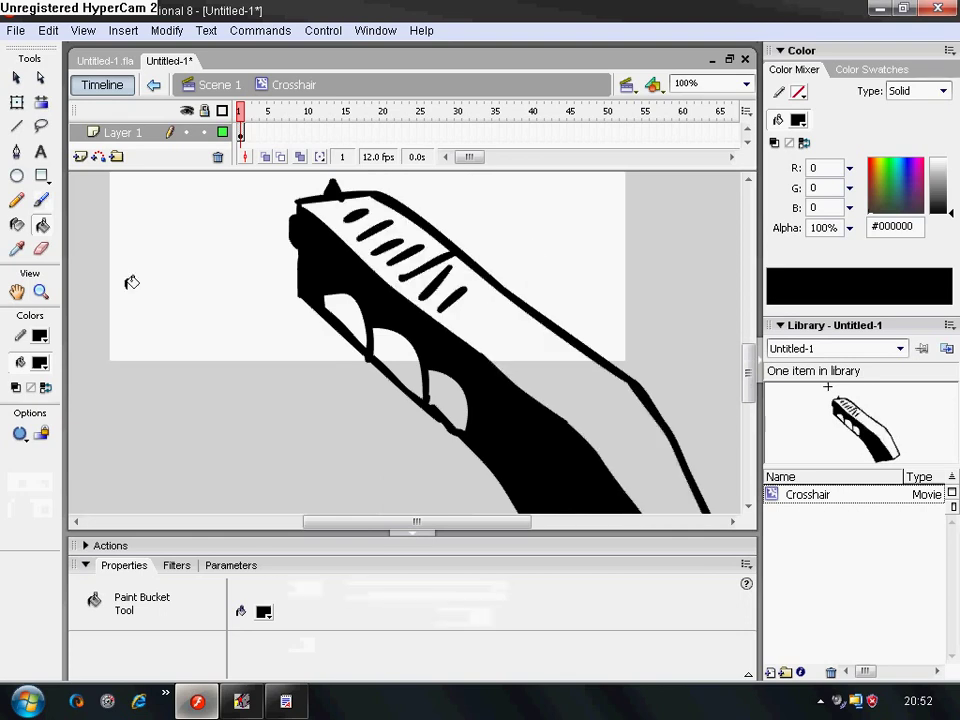
Fill the gun's top face with dark gray #333333 using the Paint Bucket.
left_click(40, 362)
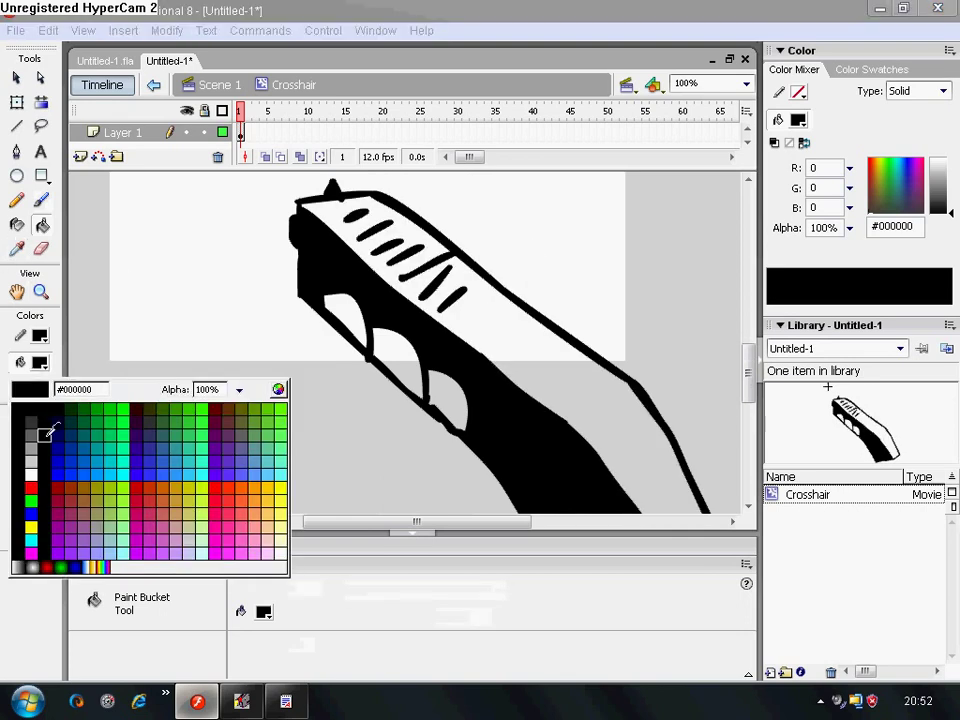
left_click(31, 420)
left_click(540, 341)
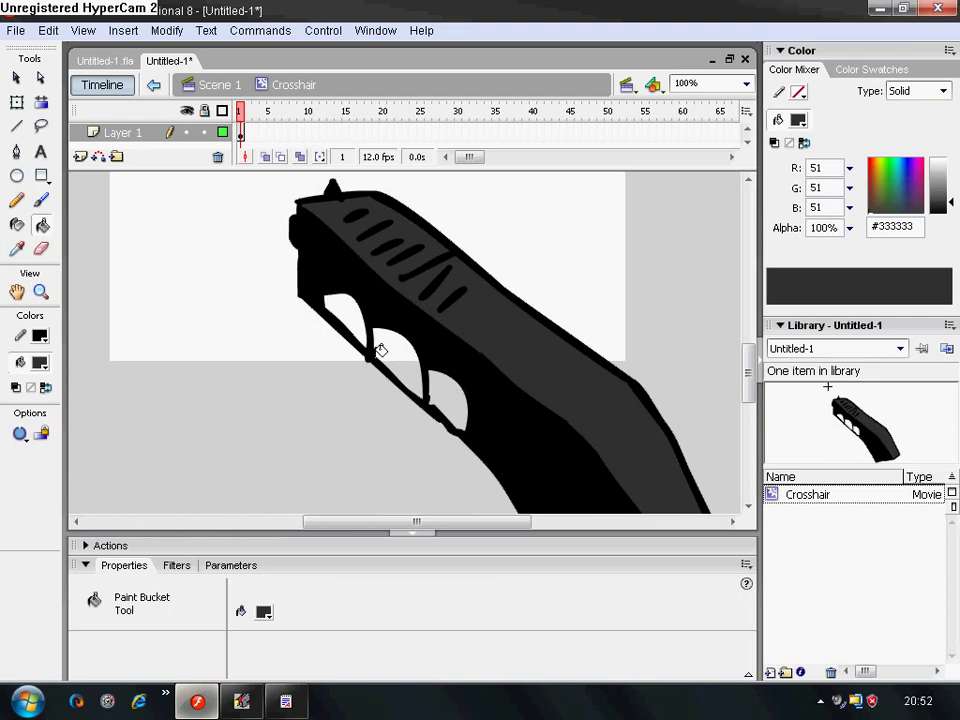
left_click(320, 253)
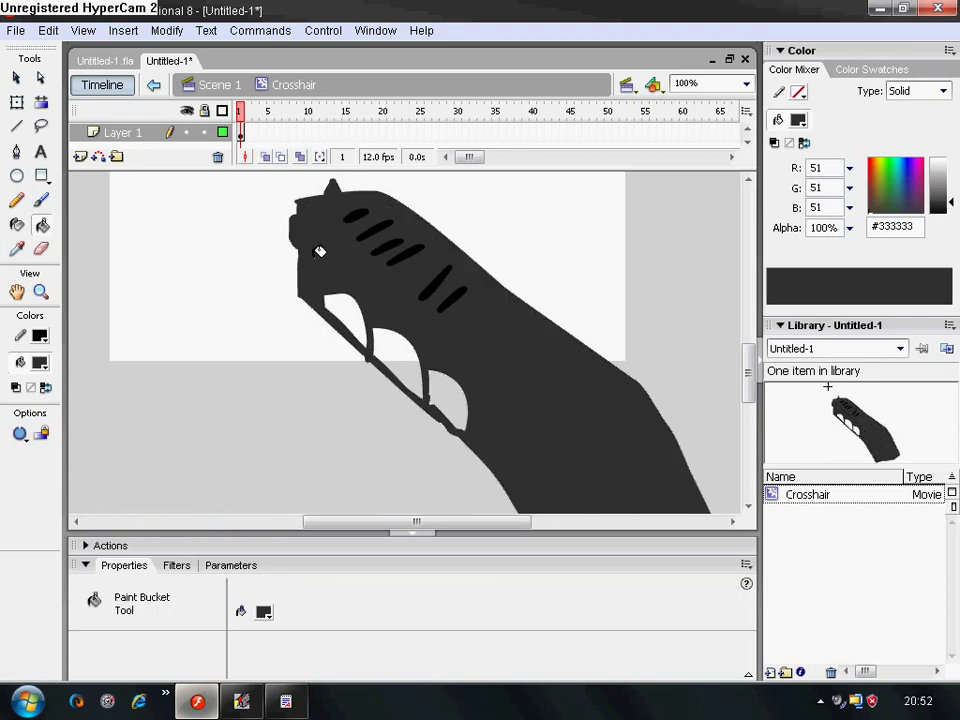
key("z")
key("ctrl+z")
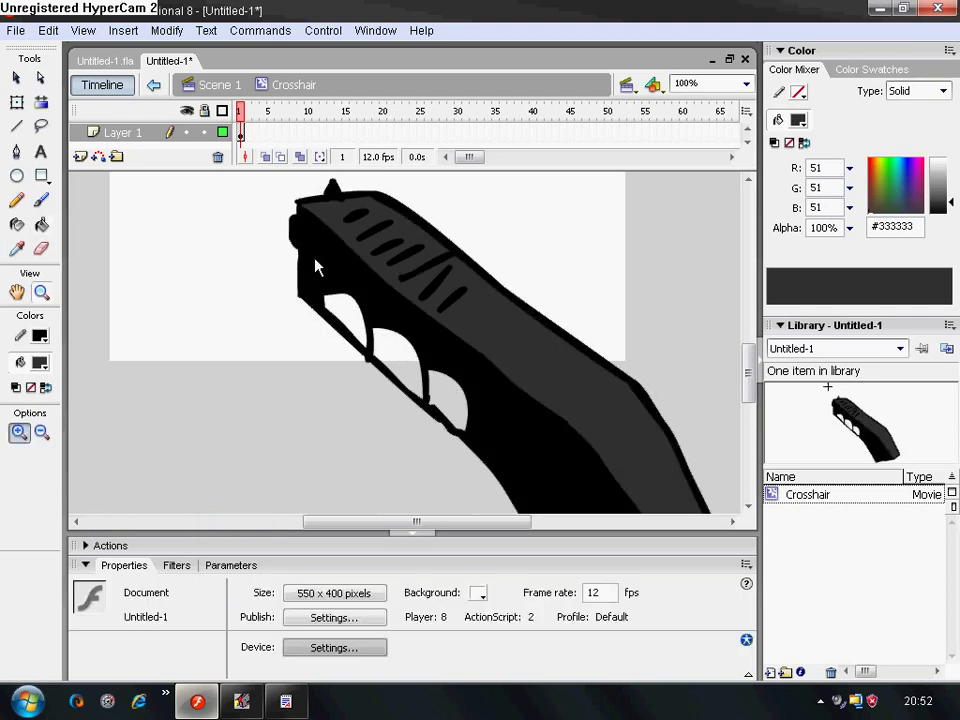
Fill the three finger shapes along the gun's side with pale yellow #FFFFCC using the Paint Bucket.
left_click(41, 365)
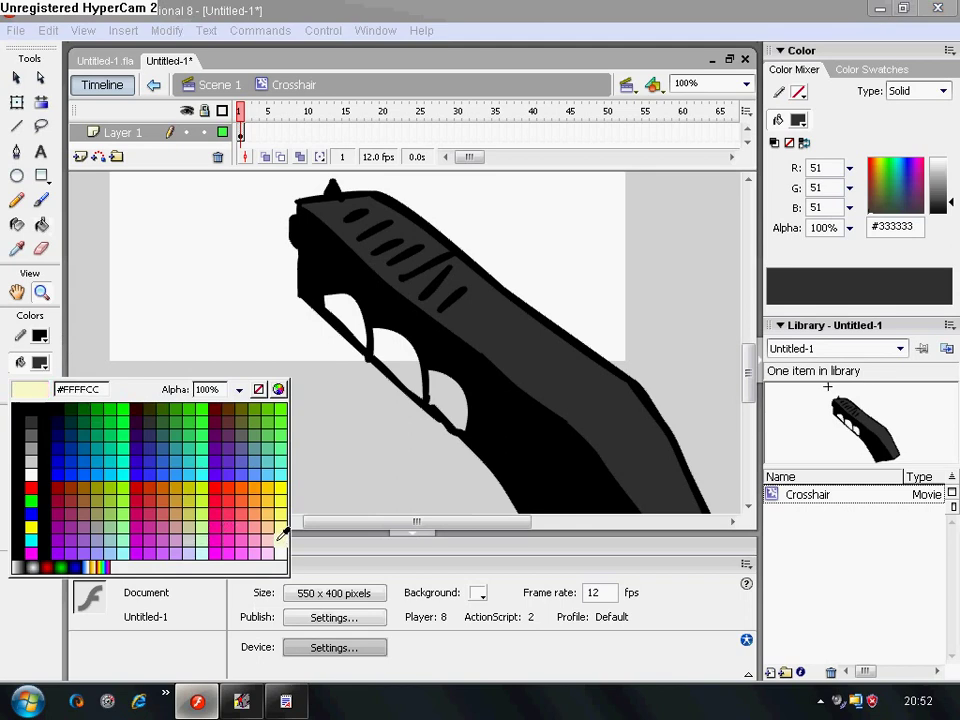
left_click(281, 496)
left_click(41, 224)
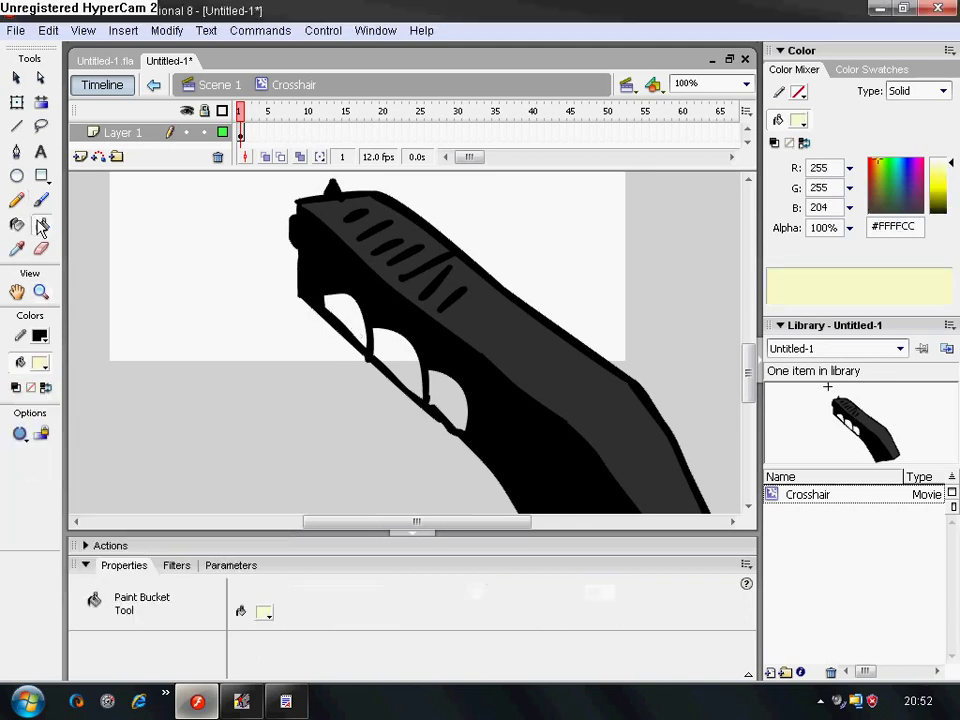
left_click(436, 384)
left_click(405, 352)
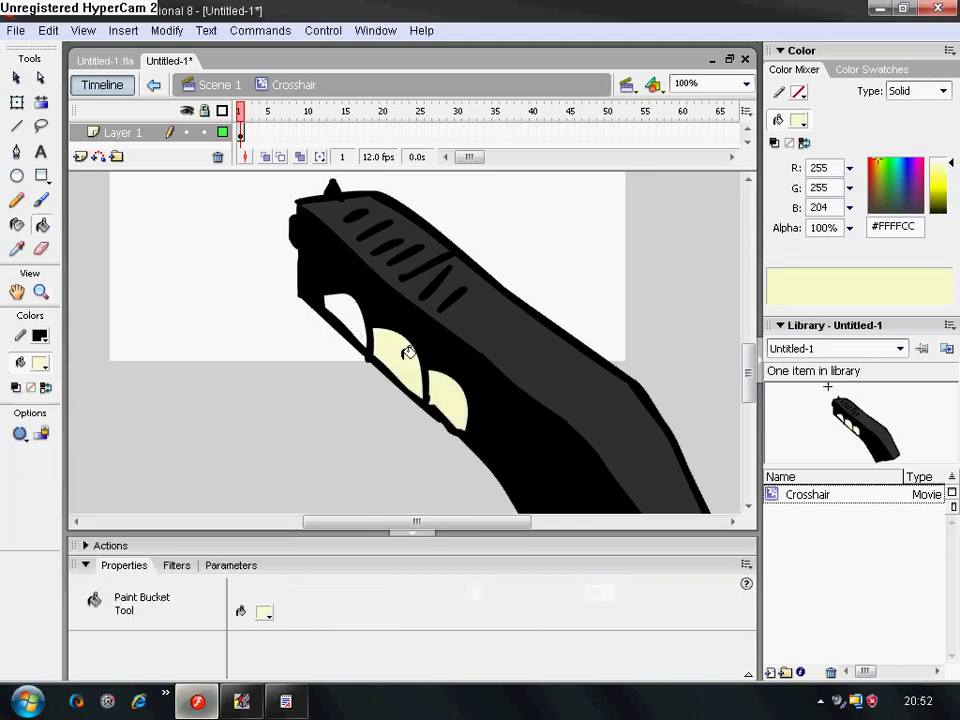
scroll(386, 347, "up", 4)
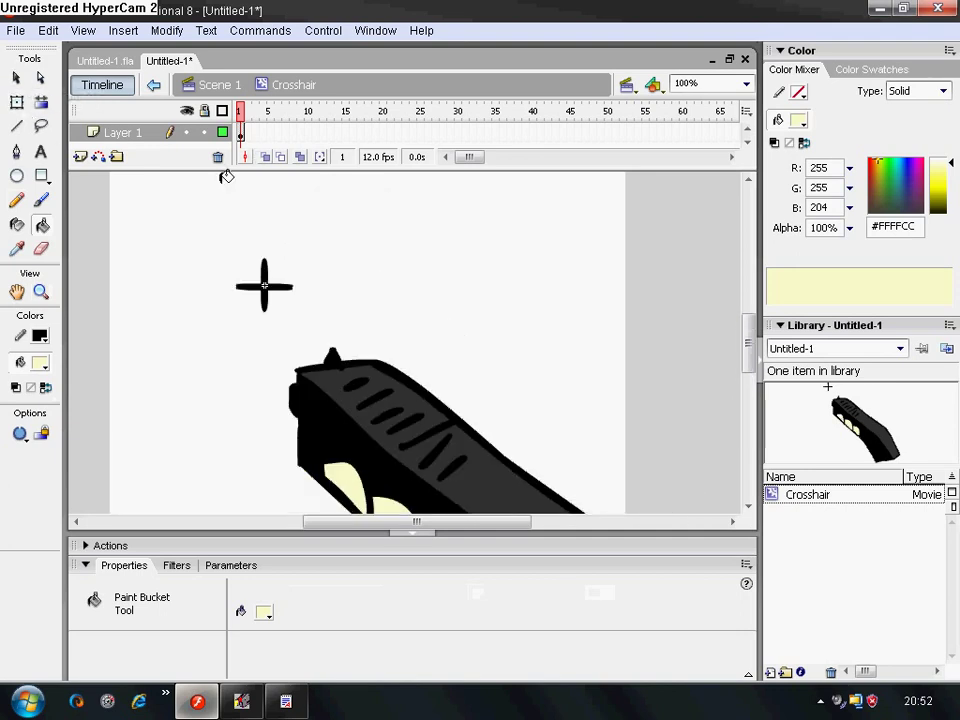
Switch to WordPad, replace the note with "k now do this", and return to Flash.
left_click(286, 701)
left_click_drag(690, 332, 146, 246)
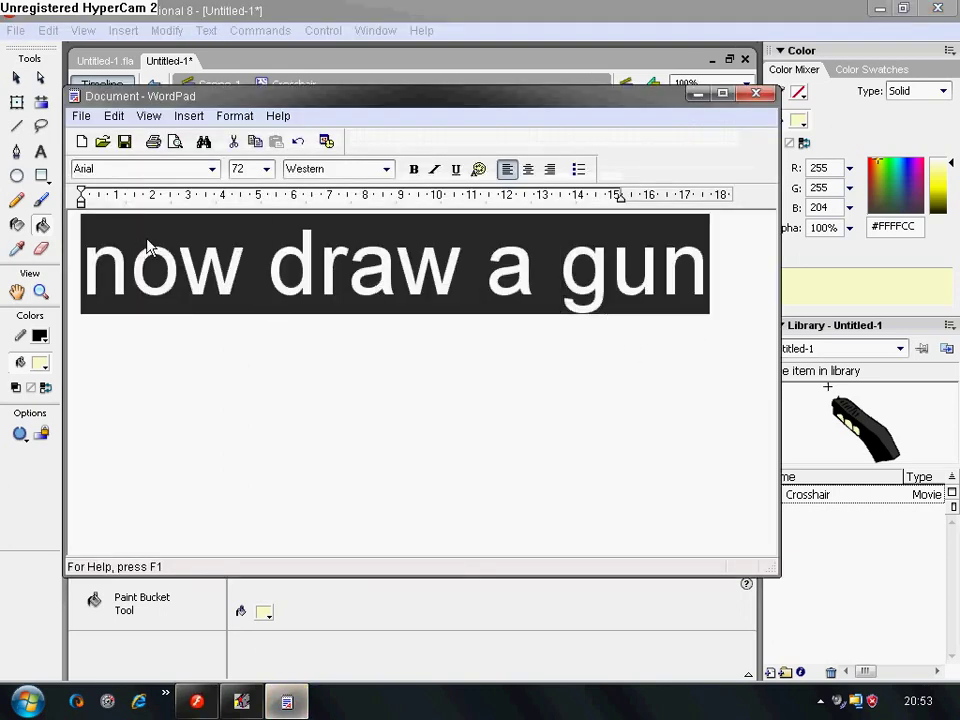
type("k now do this")
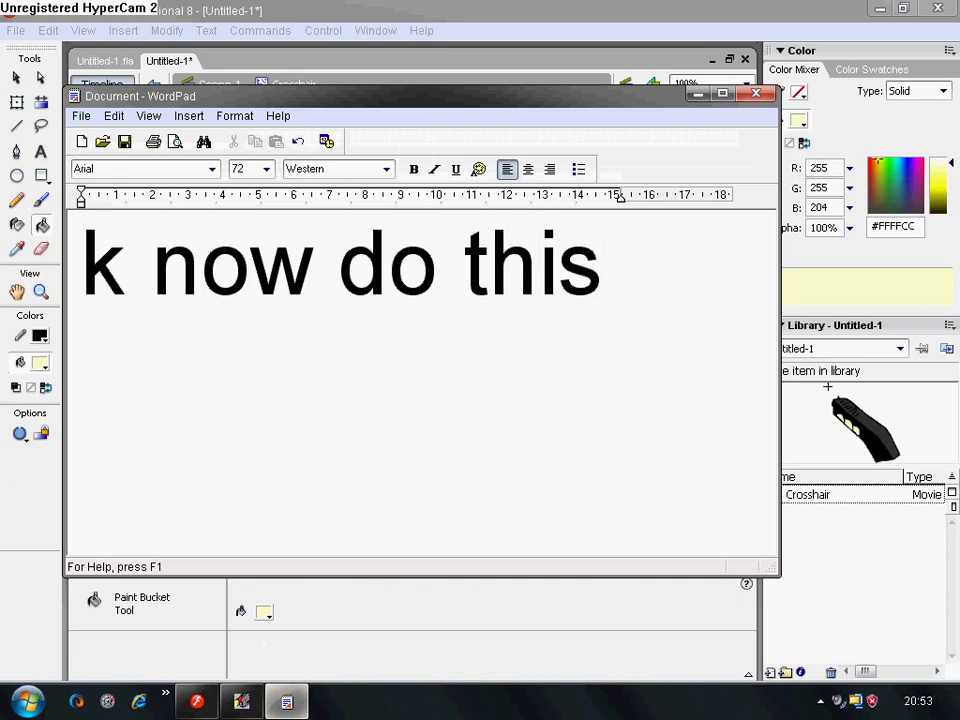
left_click(697, 93)
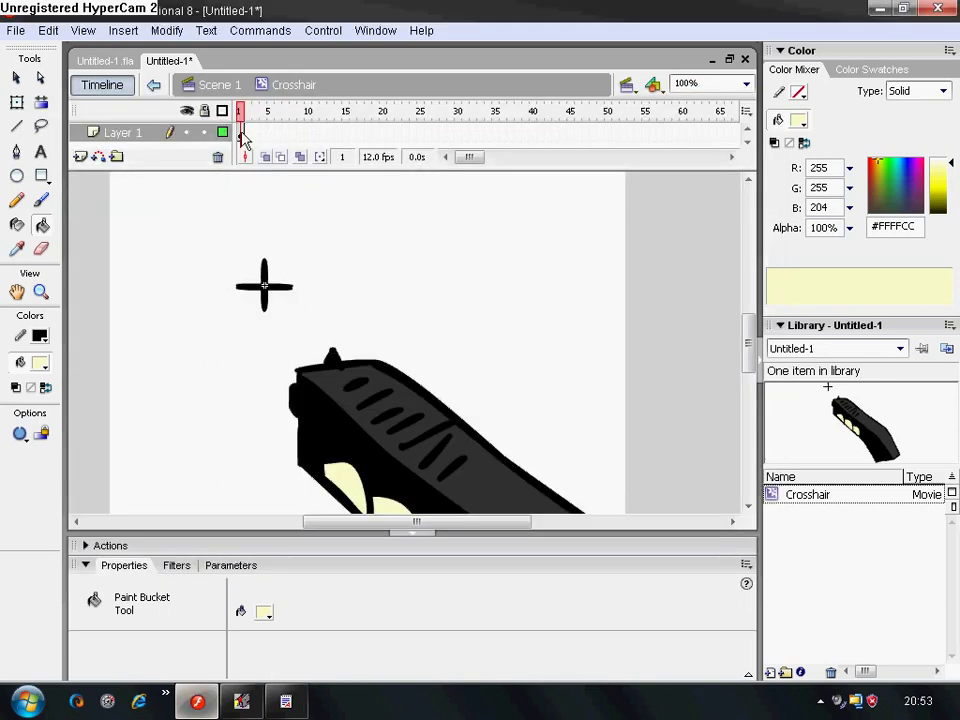
Add the frame script stop(); to frame 1 of Layer 1 inside the Crosshair symbol.
left_click(241, 139)
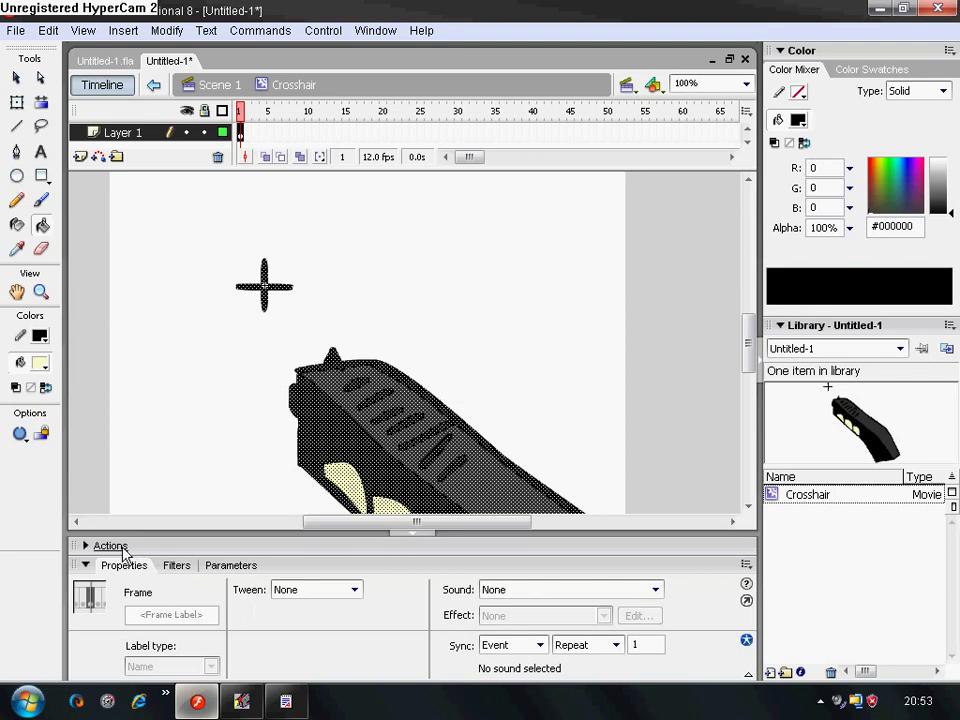
left_click(122, 549)
type("s")
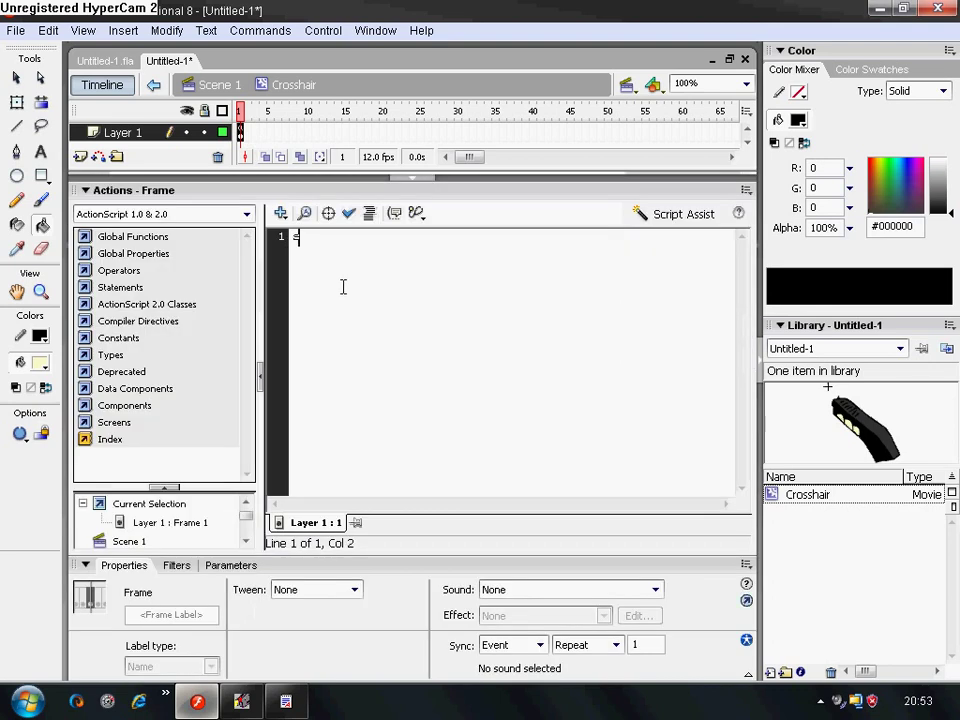
type("top();")
Switch to WordPad, replace the note with "type stop(); in actions :P", and return to Flash.
key("alt+Tab")
left_click_drag(534, 339, 5, 160)
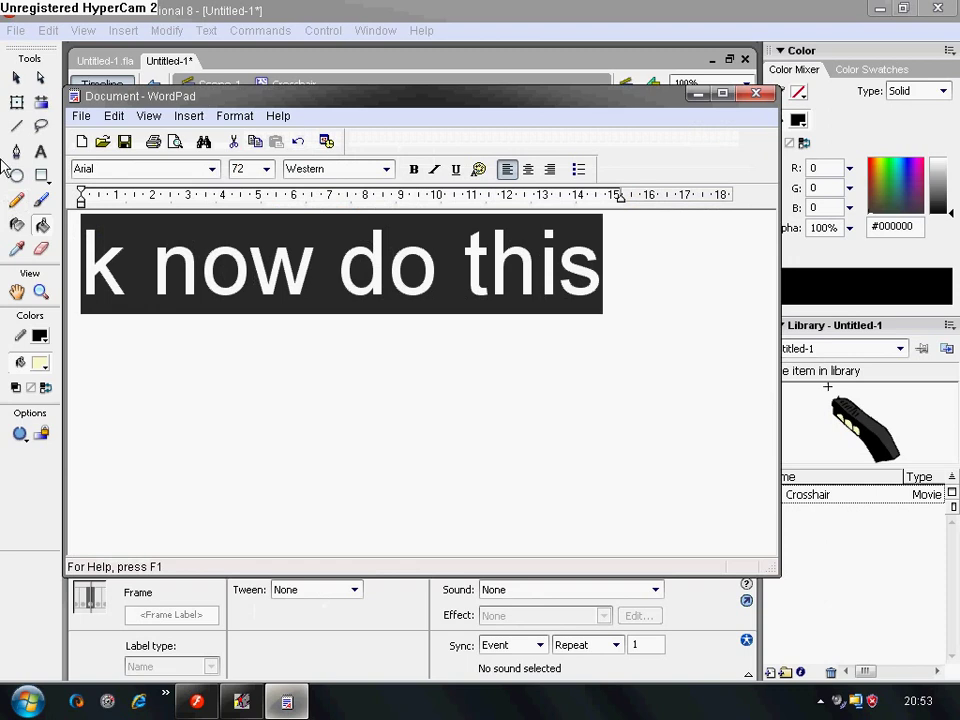
type("type stop")
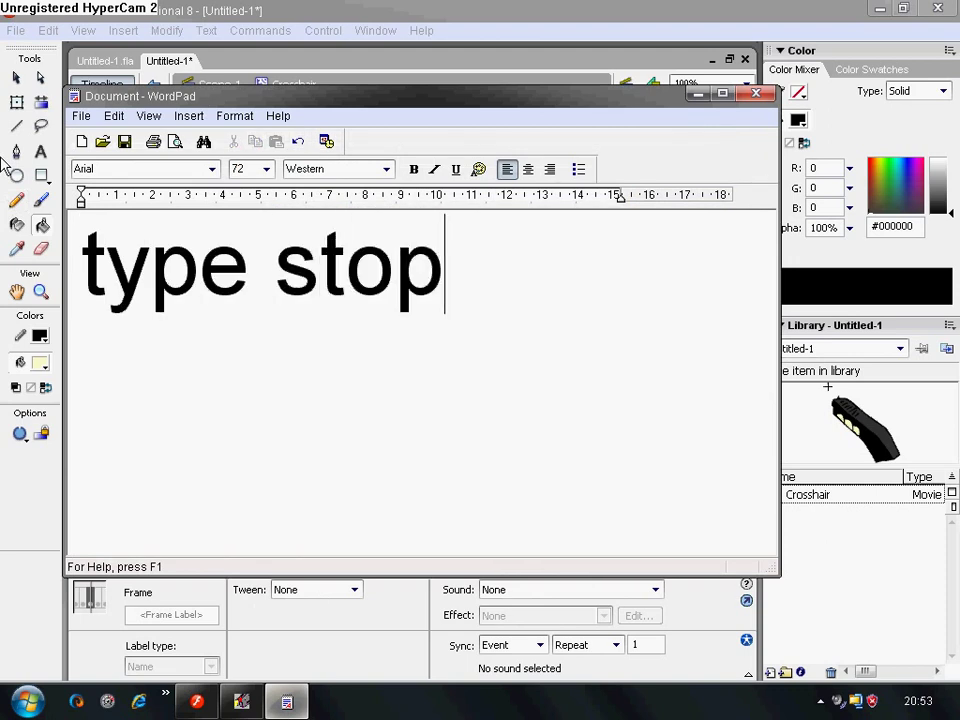
type("(); in ac")
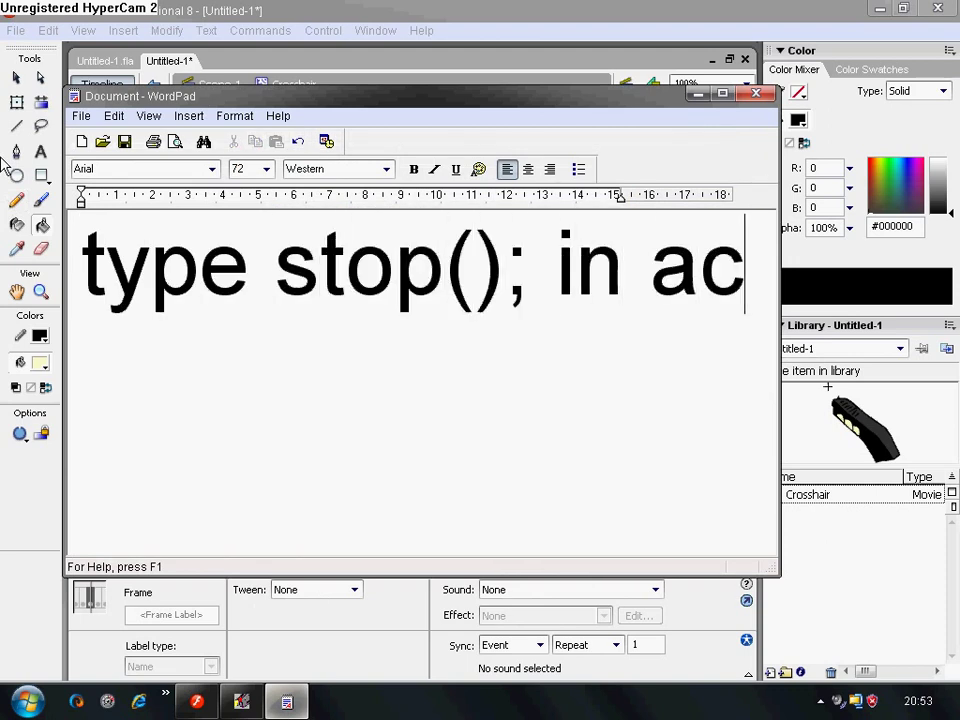
type("tions :P")
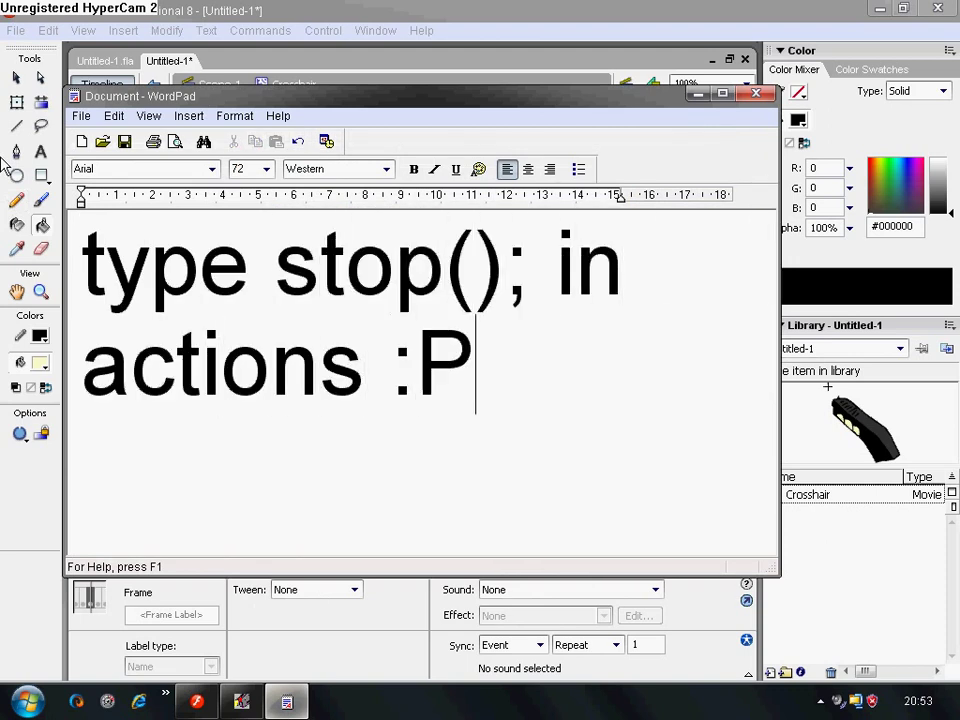
left_click(697, 94)
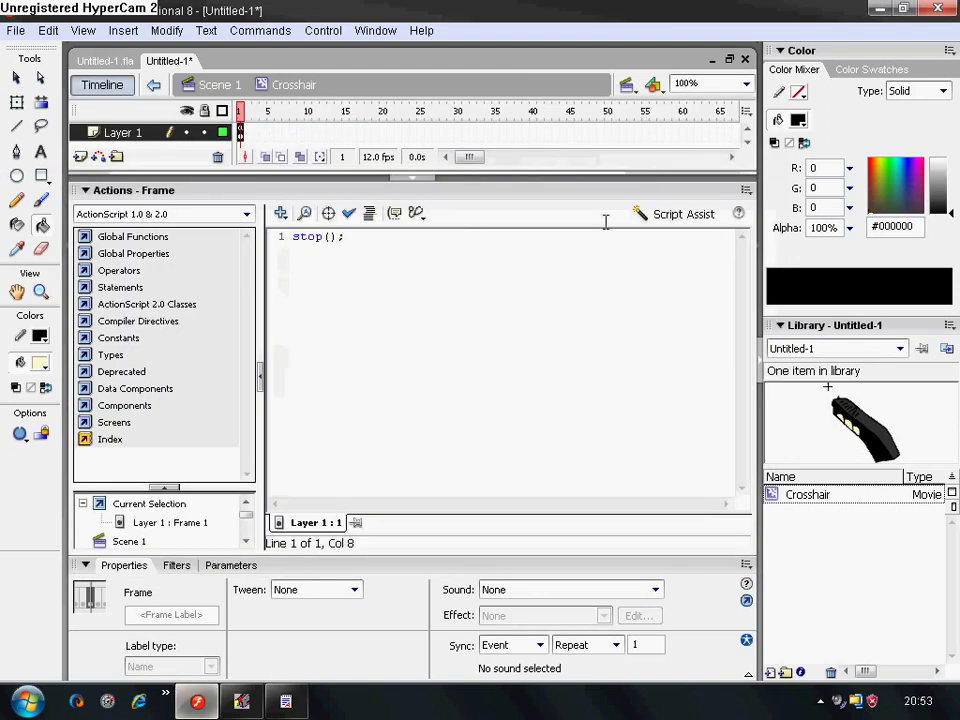
Collapse the script editor and insert a keyframe at frame 2 of Layer 1.
left_click(156, 191)
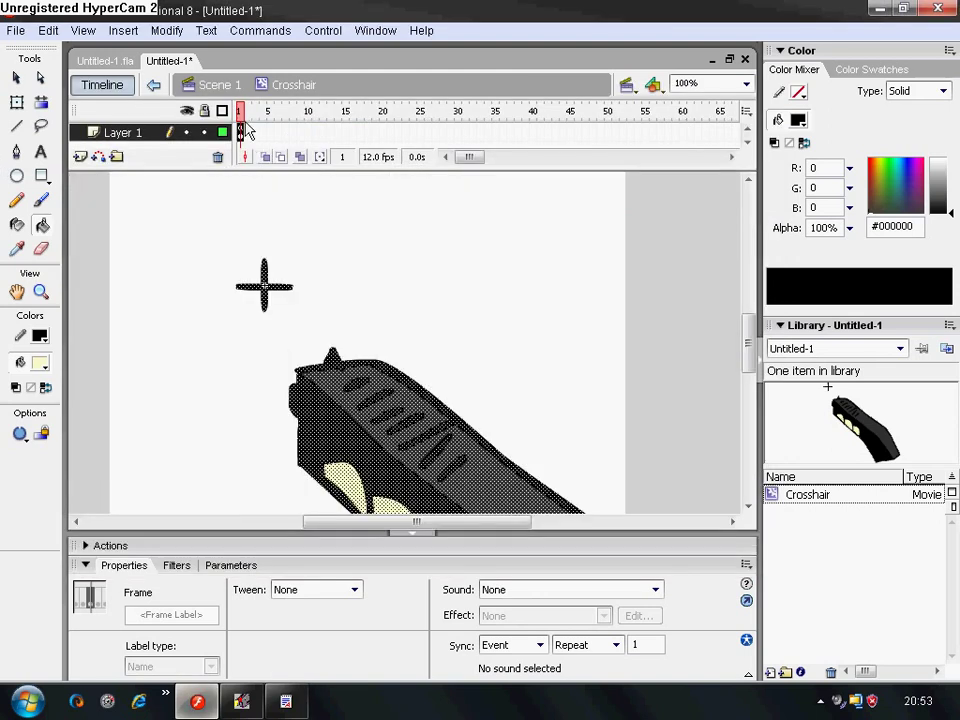
right_click(249, 136)
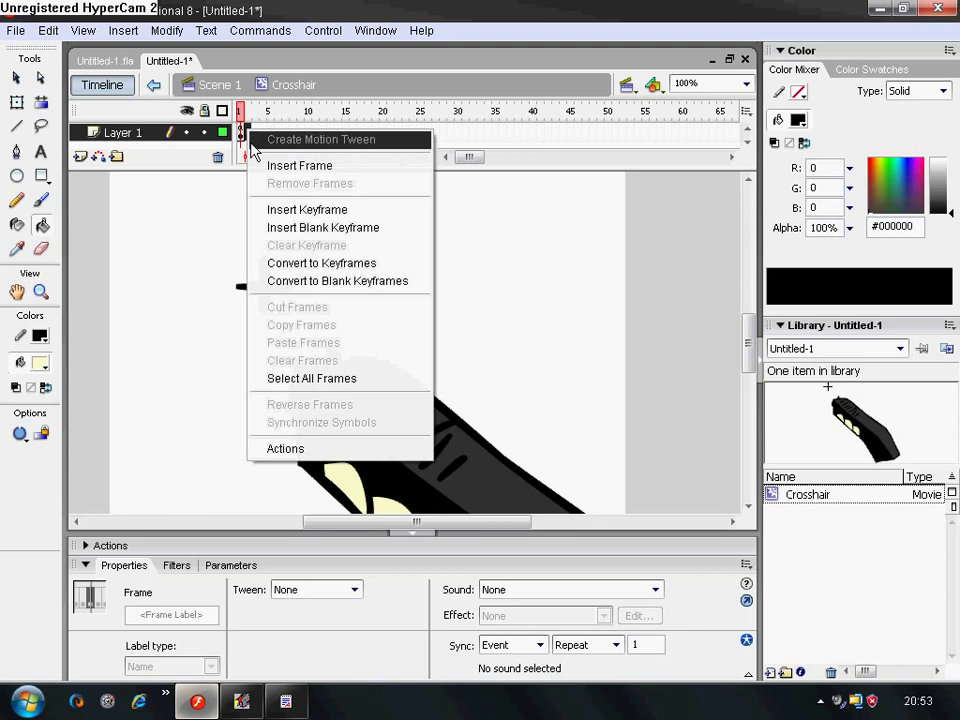
left_click(317, 210)
Switch to the Brush tool, set it to paint behind existing artwork, and deselect the frame 2 drawing.
left_click(41, 200)
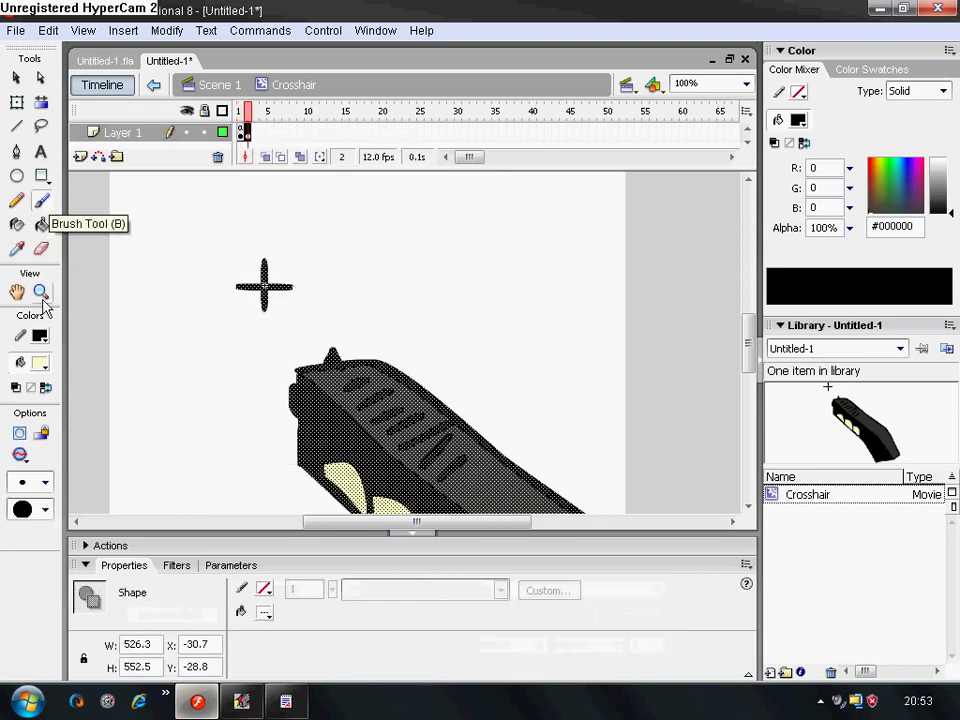
left_click(20, 455)
left_click(45, 538)
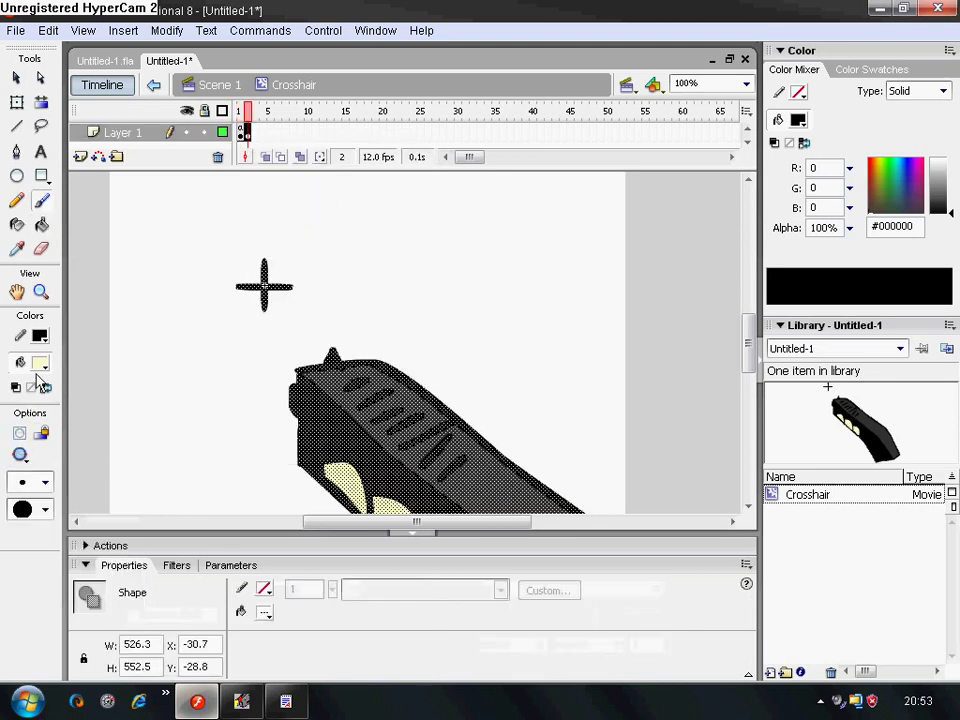
scroll(75, 357, "down", 3)
left_click(83, 348)
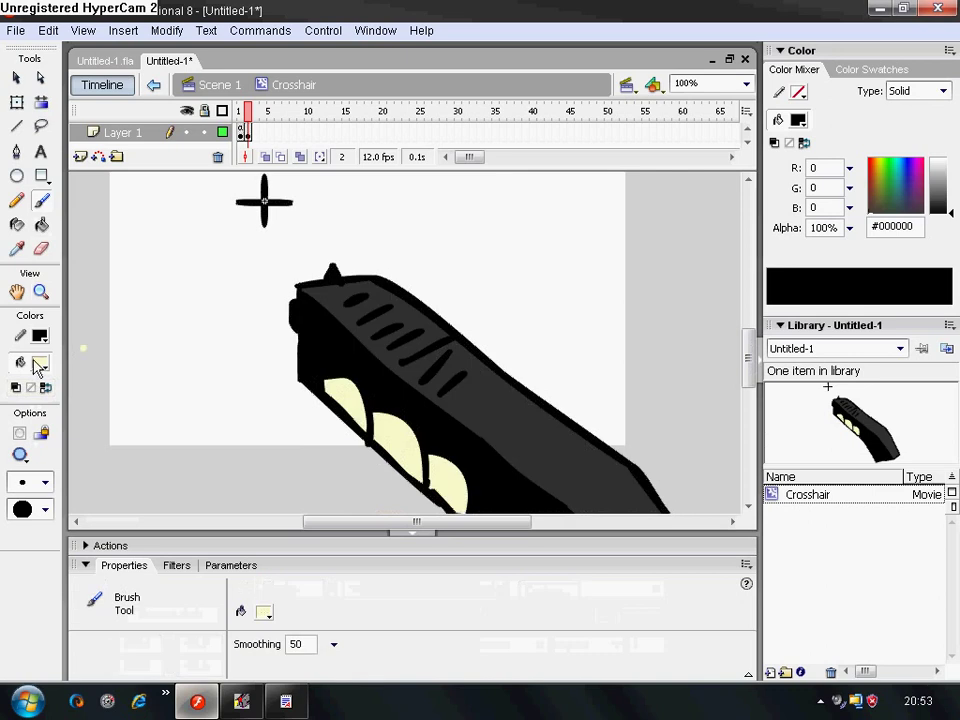
Paint a yellow (#FFFF00) muzzle flash with long rays behind the gun's tip in frame 2, using the largest brush size.
left_click(40, 364)
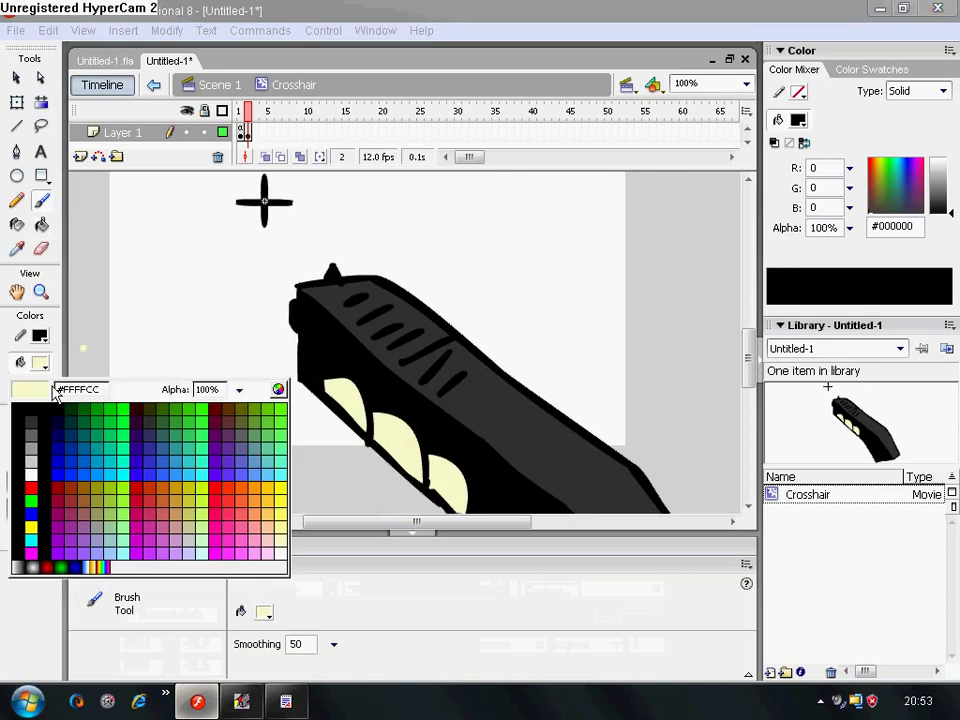
left_click(37, 523)
left_click_drag(326, 247, 333, 298)
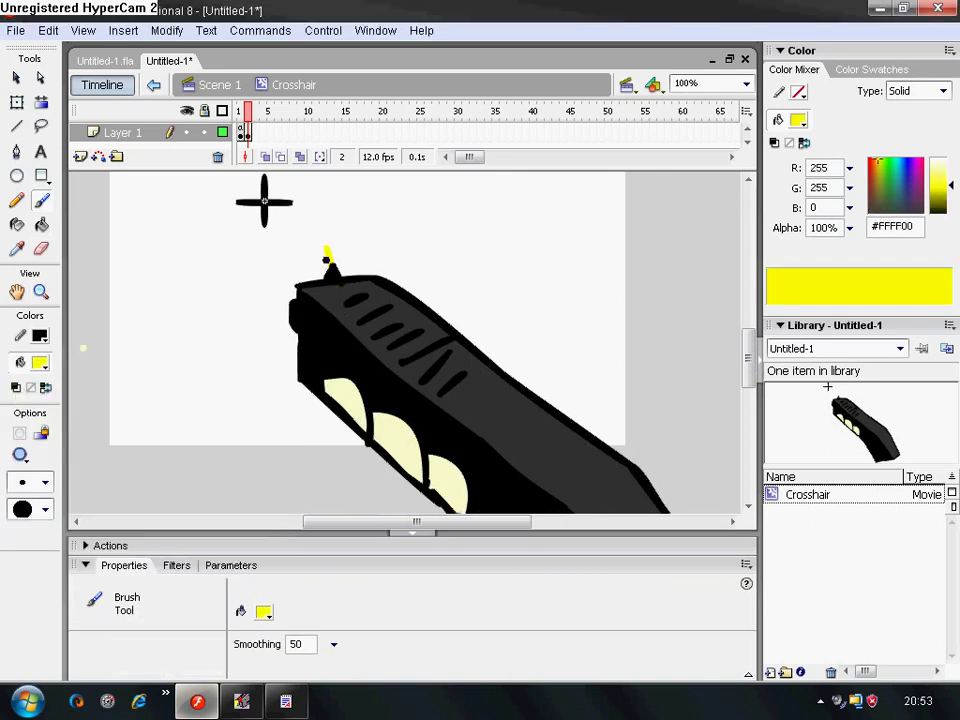
left_click(22, 482)
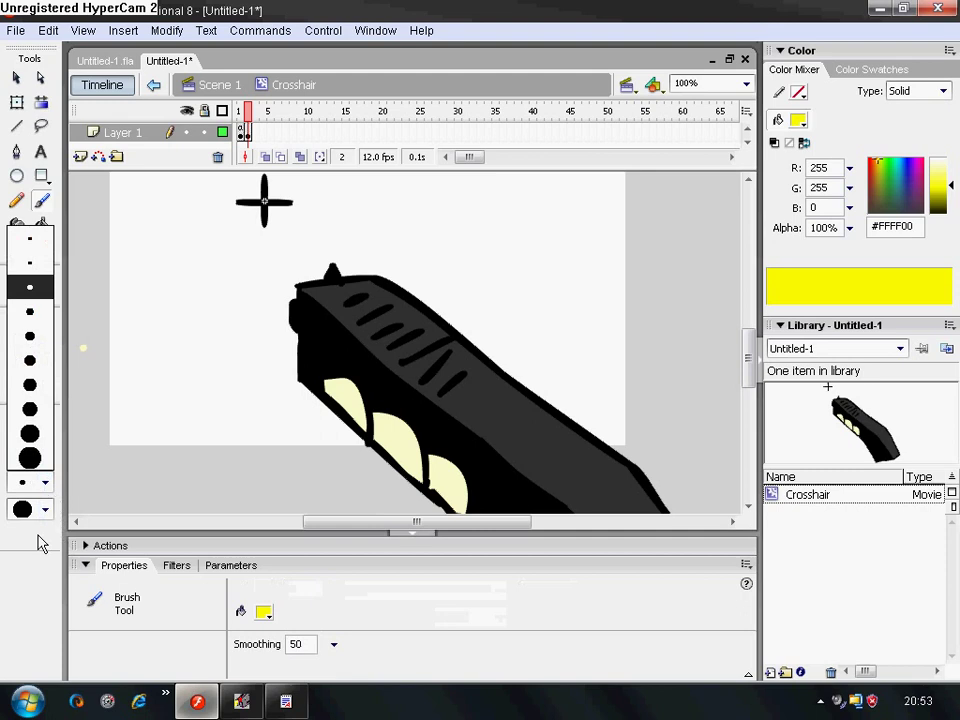
left_click(22, 454)
mouse_move(325, 340)
left_mouse_down()
mouse_move(178, 354)
mouse_move(233, 327)
mouse_move(231, 280)
mouse_move(286, 233)
mouse_move(277, 265)
mouse_move(322, 213)
mouse_move(378, 221)
mouse_move(414, 251)
mouse_move(264, 384)
left_mouse_up()
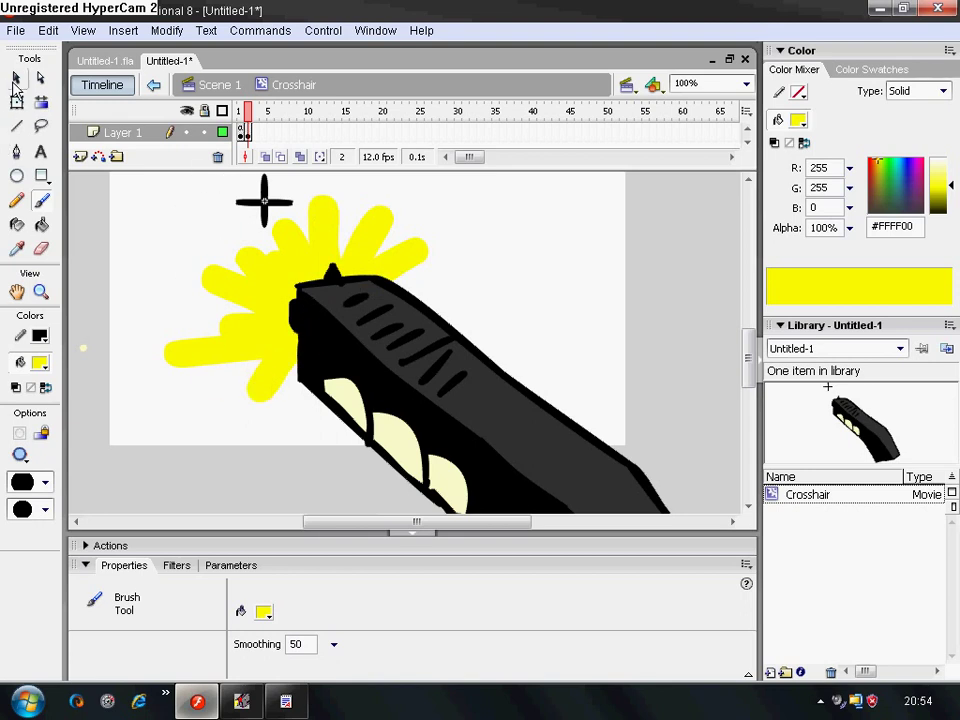
Insert a keyframe at frame 3 of Layer 1 and clear the selection of its artwork.
left_click(16, 79)
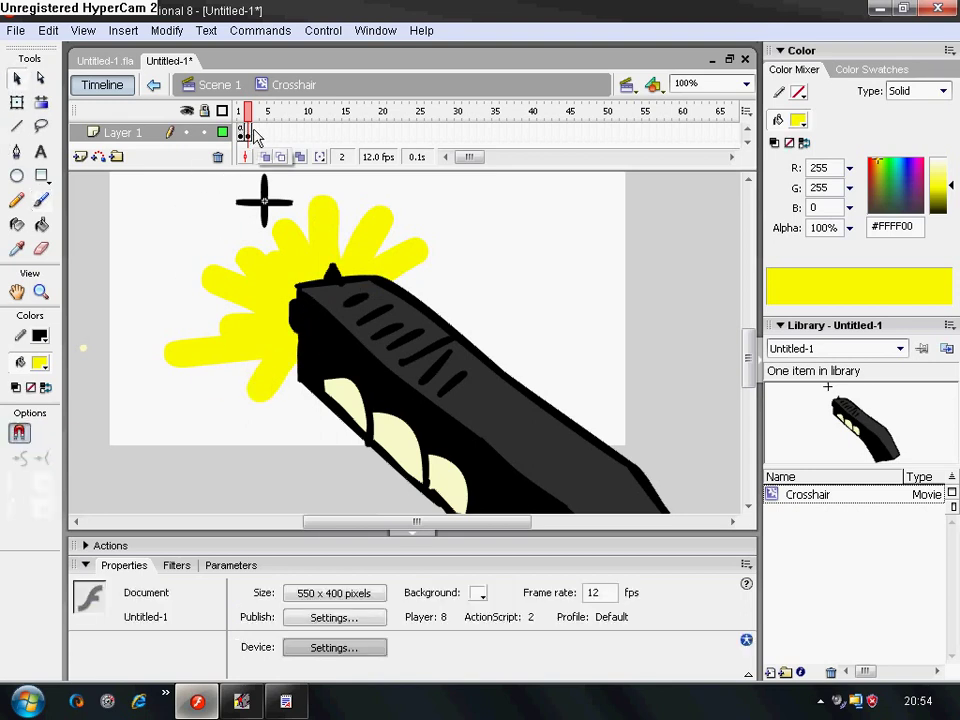
right_click(255, 134)
left_click(300, 210)
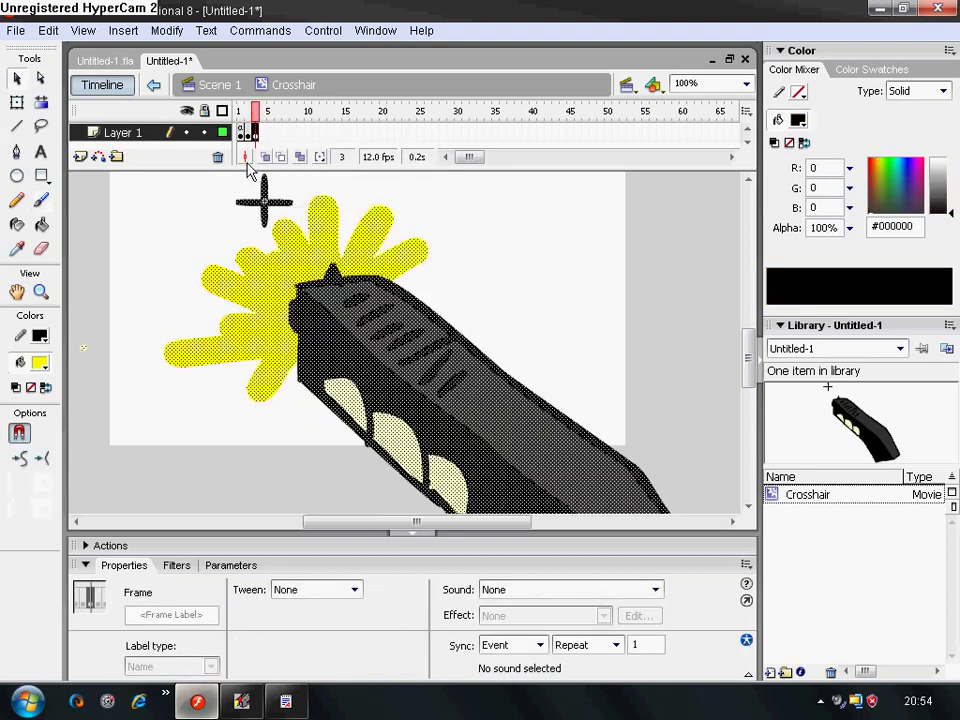
left_click(560, 306)
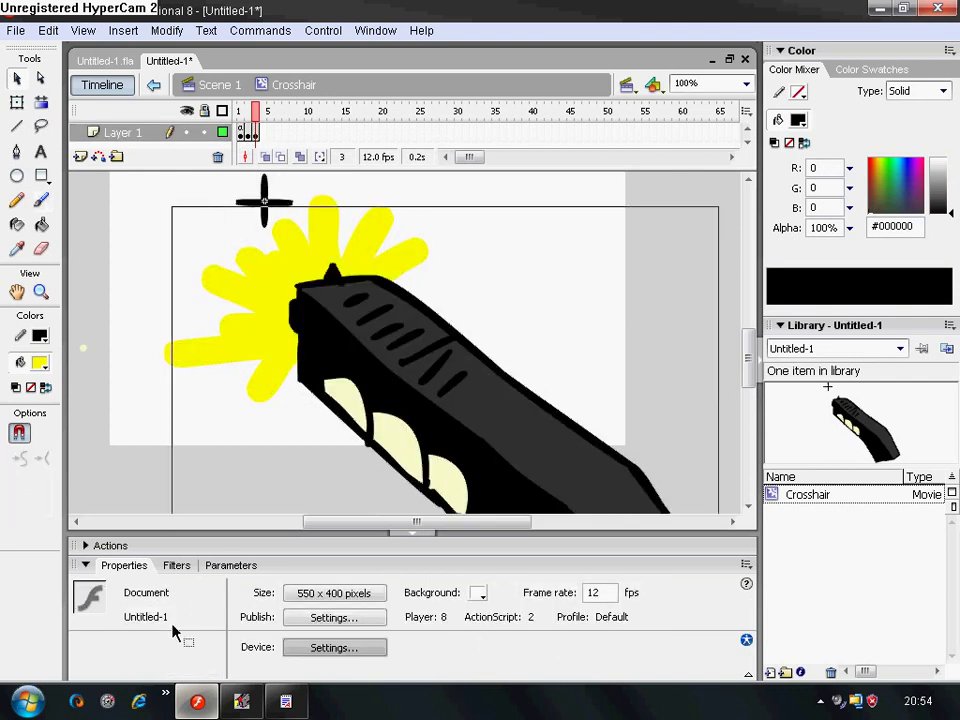
key("ctrl+a")
left_click(268, 450)
left_click(255, 133)
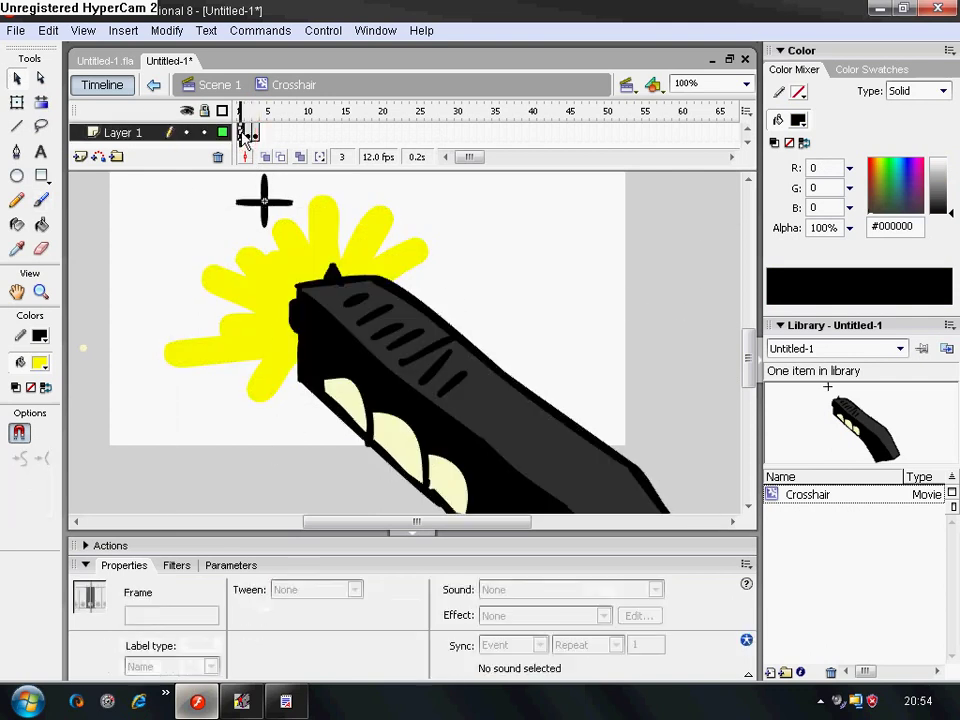
Move the crosshair shape in frame 1 up and left to about X -90.7, Y -59.8.
left_click(240, 133)
left_click(276, 208)
left_click(277, 205)
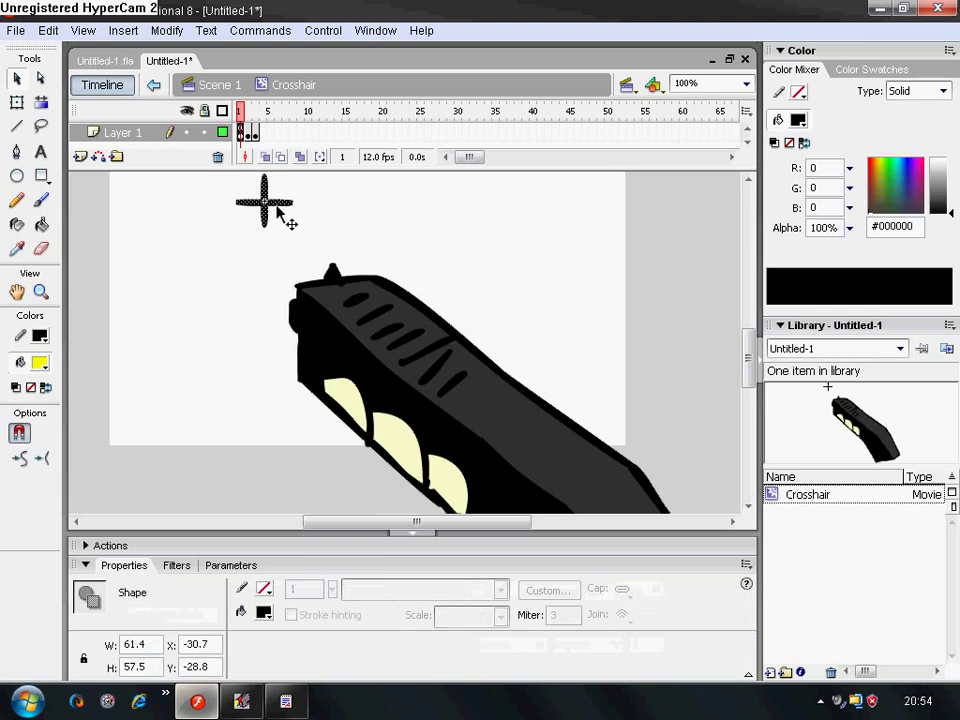
left_click_drag(258, 199, 218, 180)
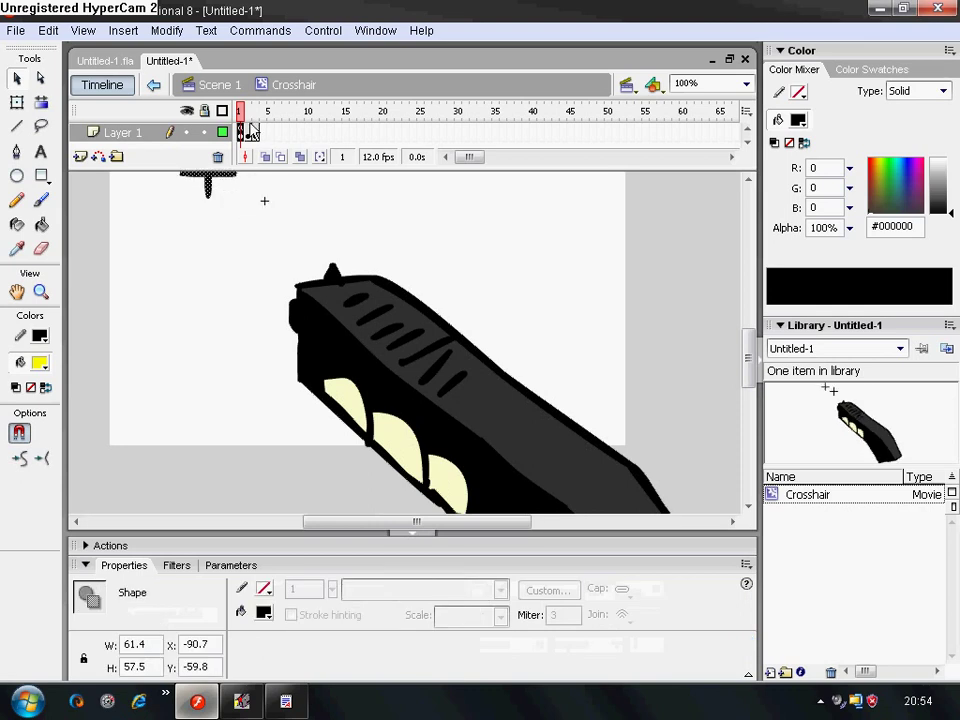
Return to frame 3 of Layer 1 and deselect everything on the stage.
left_click(255, 133)
key("comma")
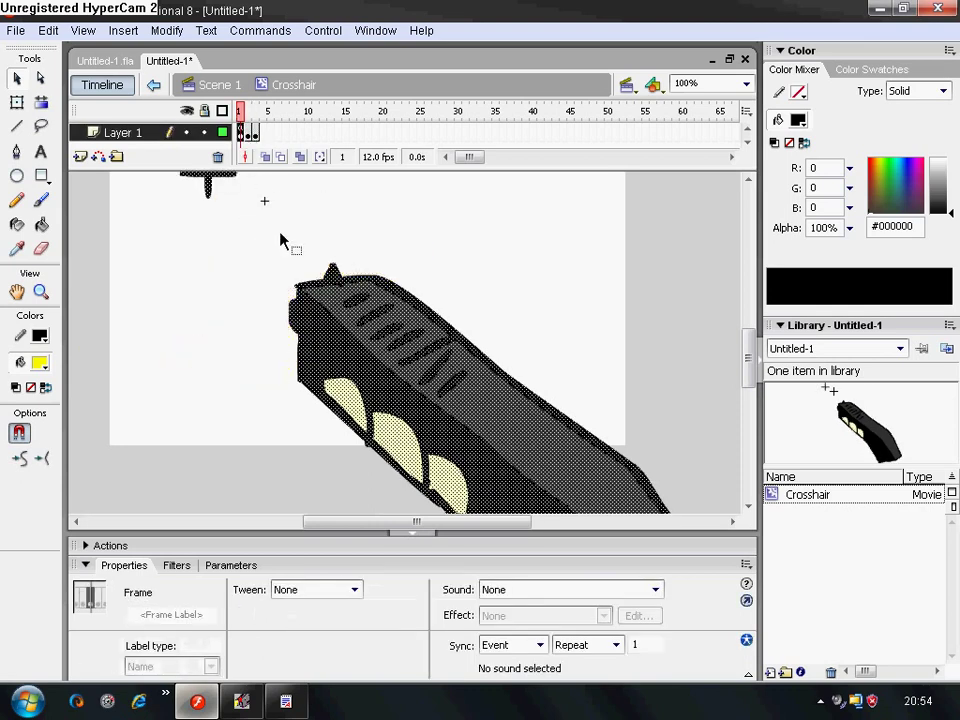
key("period")
left_click(459, 207)
left_click(257, 134)
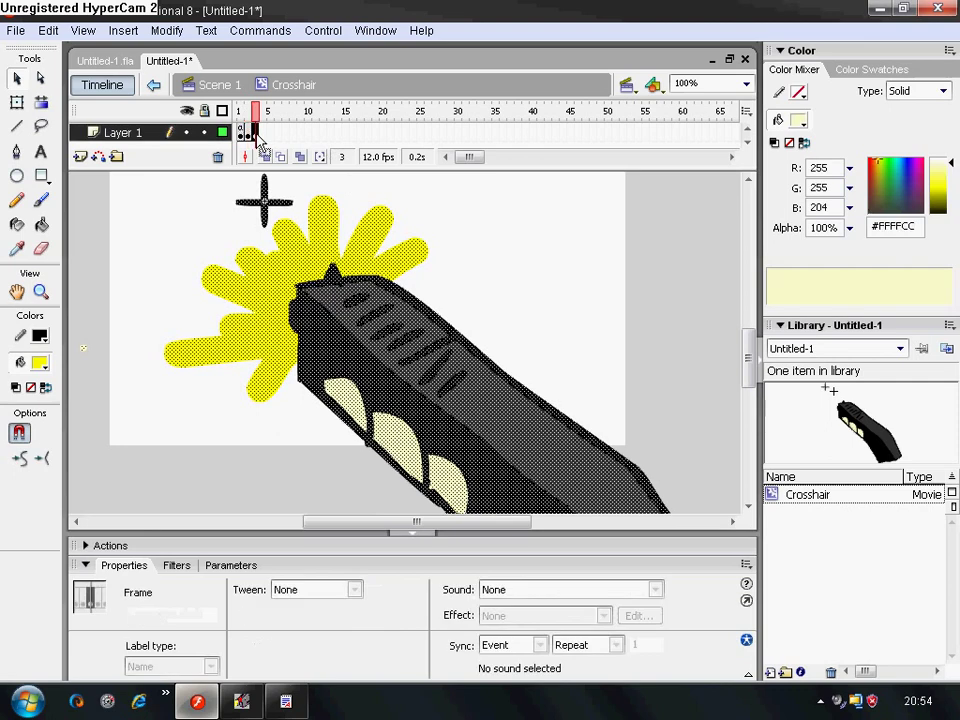
left_click(634, 360)
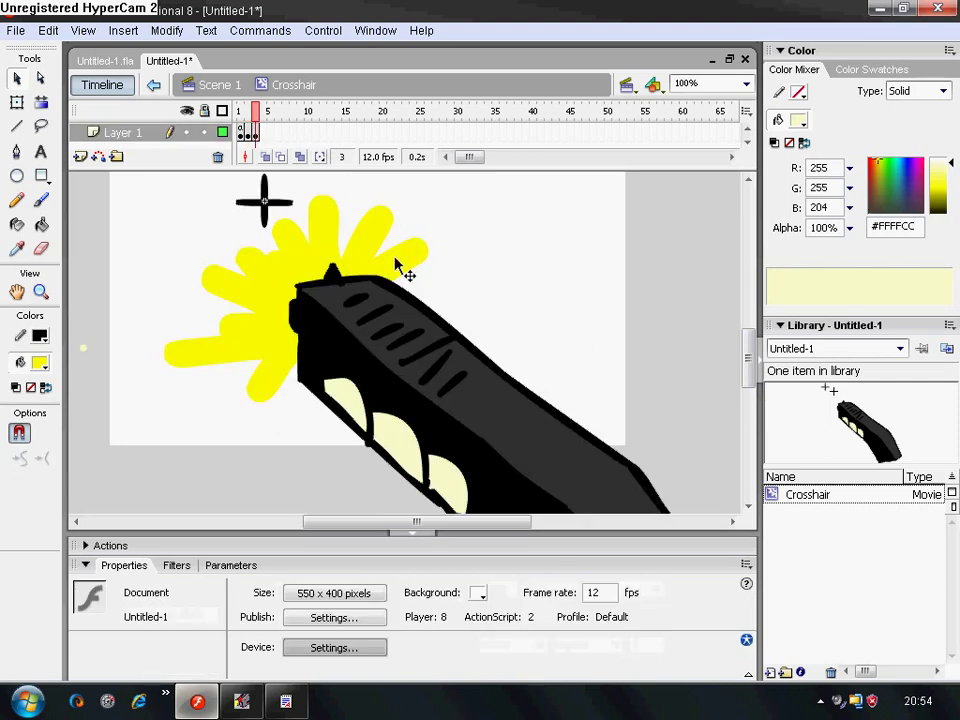
Delete the yellow muzzle flash from frame 3, keeping the gun and crosshair.
left_click(745, 84)
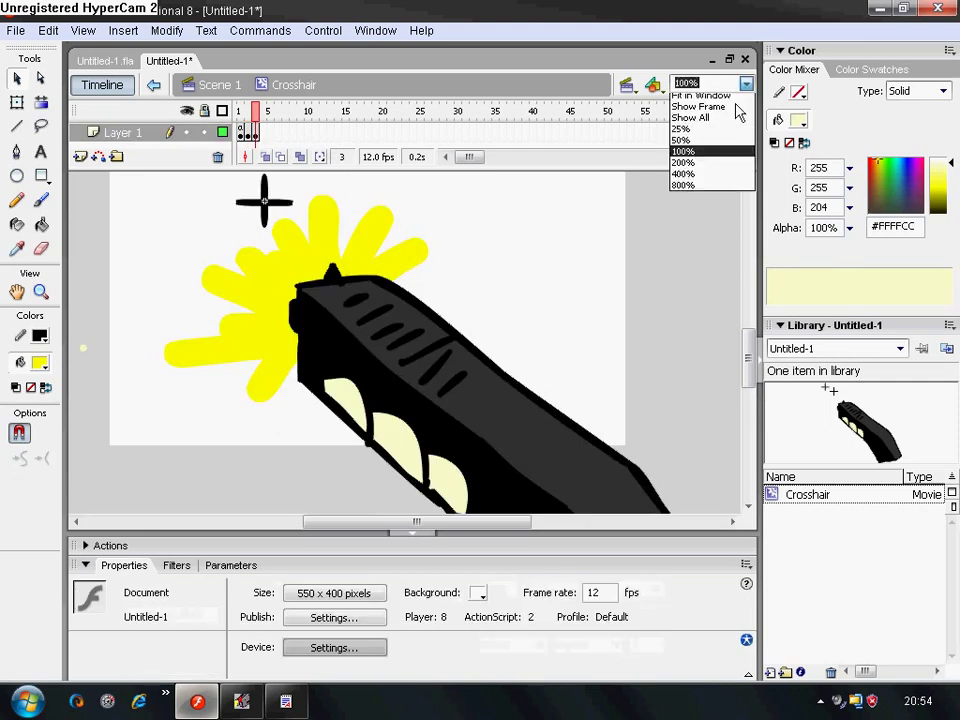
left_click(684, 167)
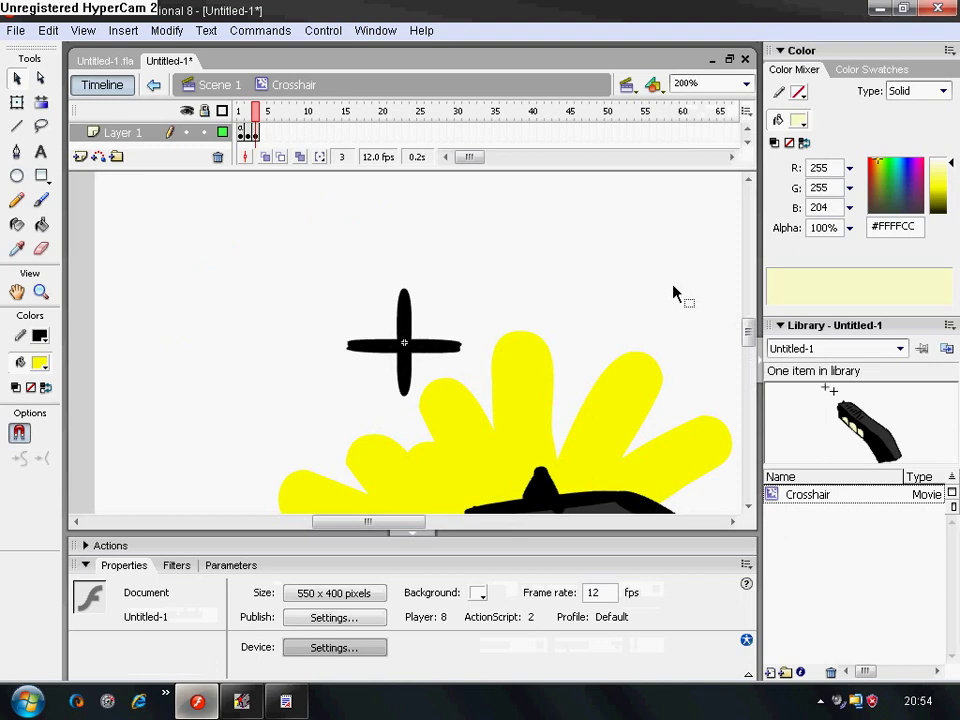
left_click(745, 84)
left_click(716, 135)
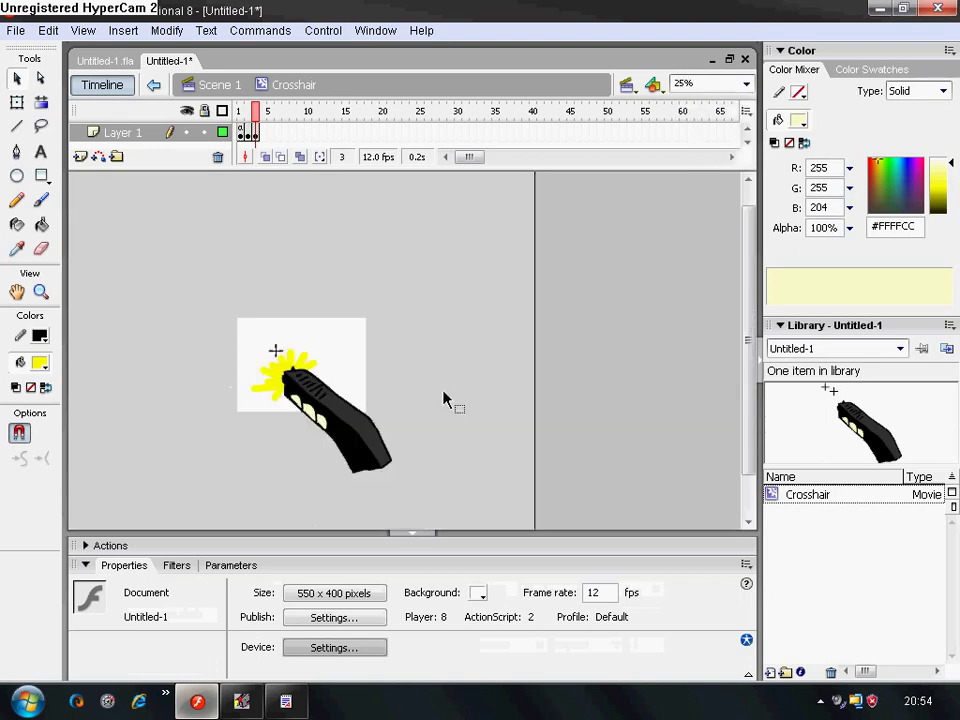
left_click_drag(438, 500, 284, 366)
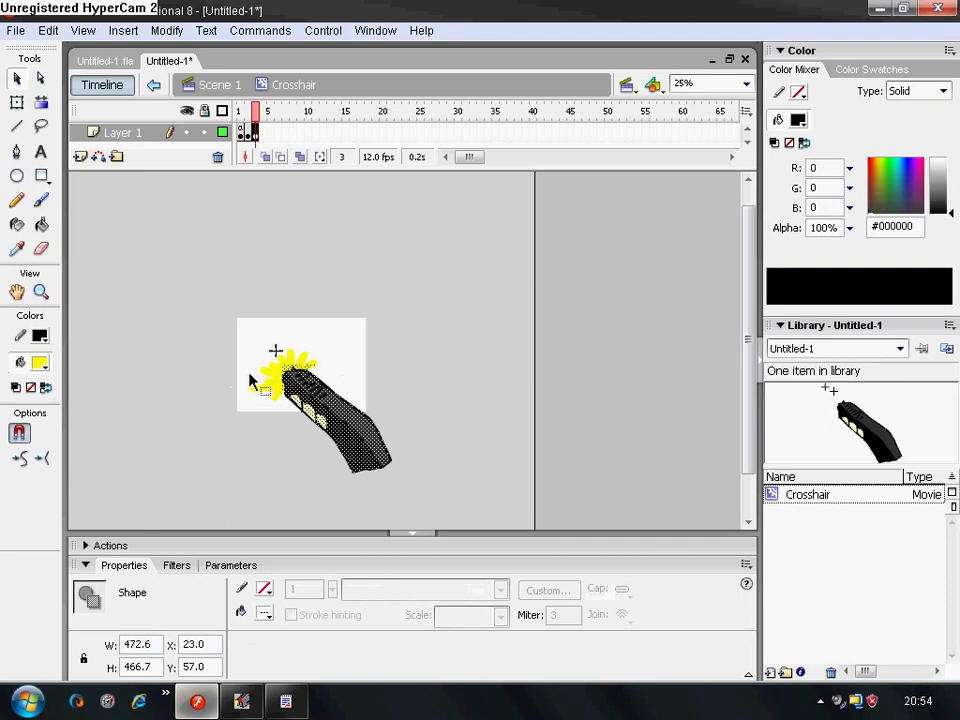
left_click(388, 358)
left_click(290, 390)
key("Delete")
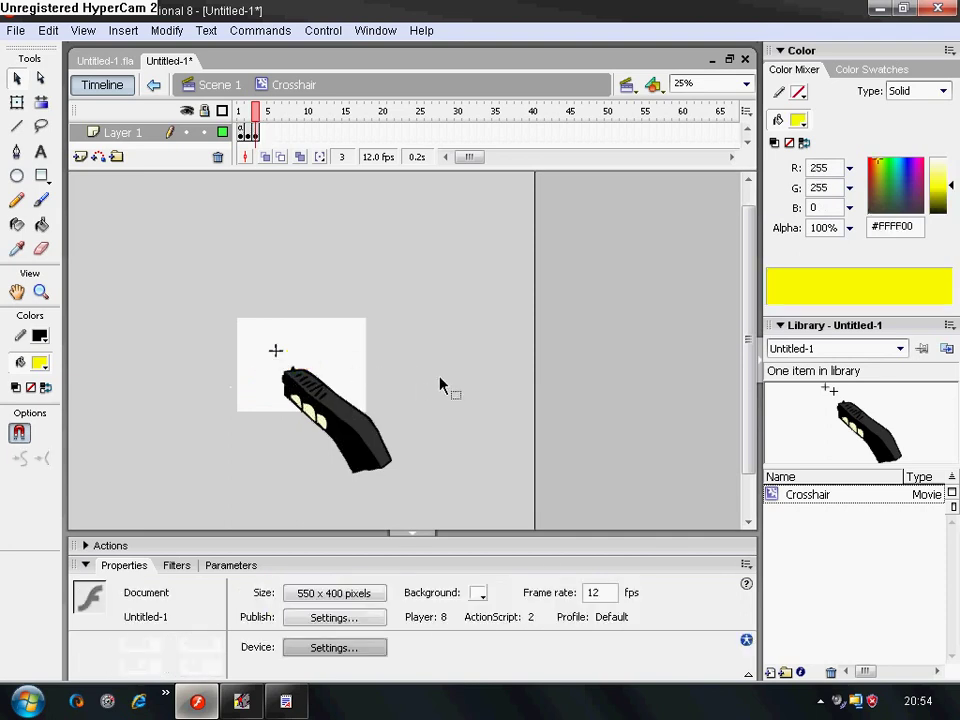
Rotate the gun in frame 3 slightly clockwise with Free Transform, placing it at about X 46.5, Y 46.5.
left_click_drag(334, 425, 285, 493)
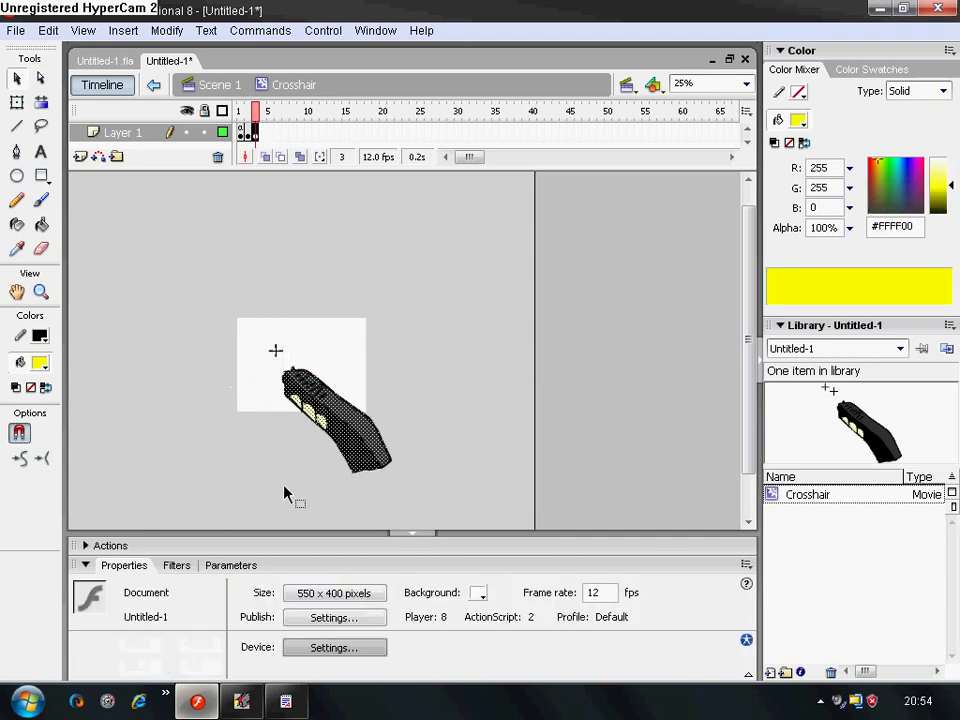
left_click_drag(270, 407, 275, 350)
left_click(18, 103)
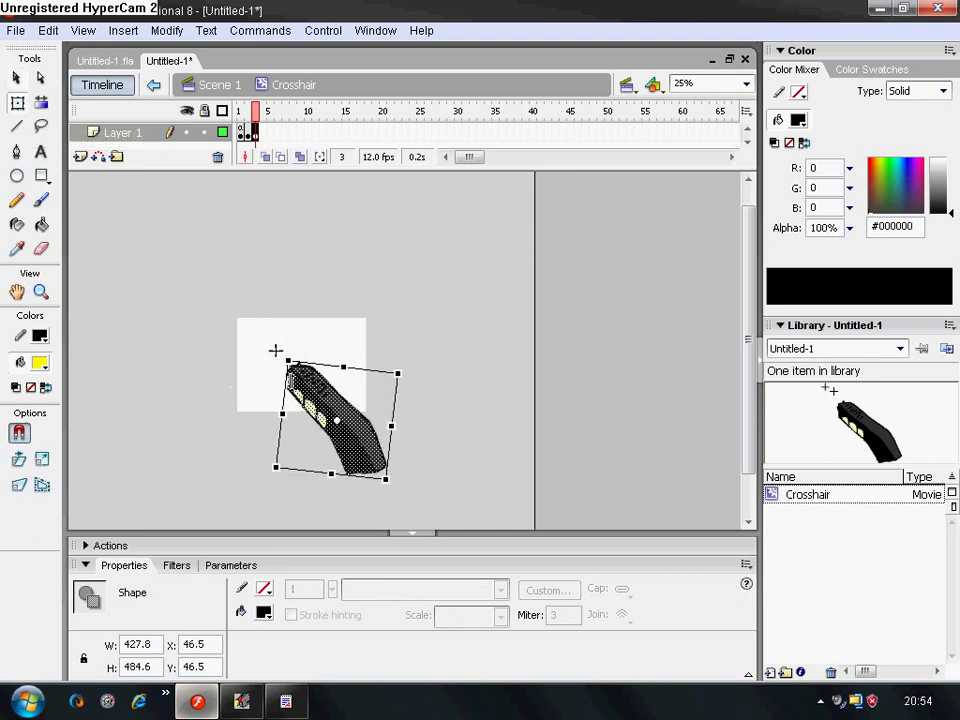
Insert a keyframe at frame 4 and shift only the gun slightly down and right of its frame 3 position.
right_click(262, 131)
left_click(322, 210)
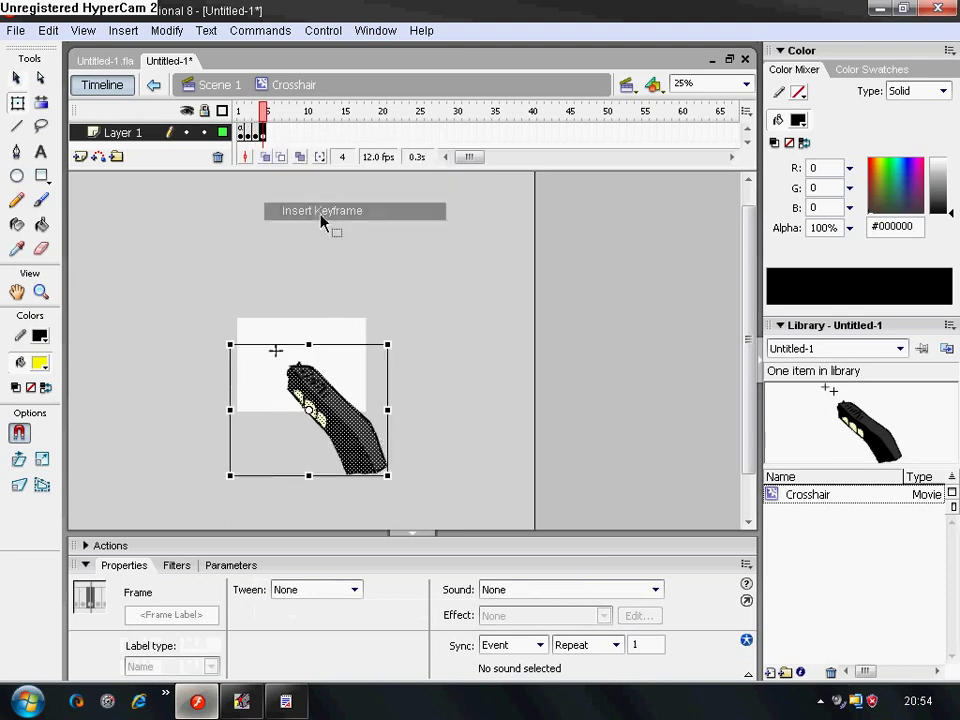
left_click(440, 401)
left_click_drag(456, 317, 281, 510)
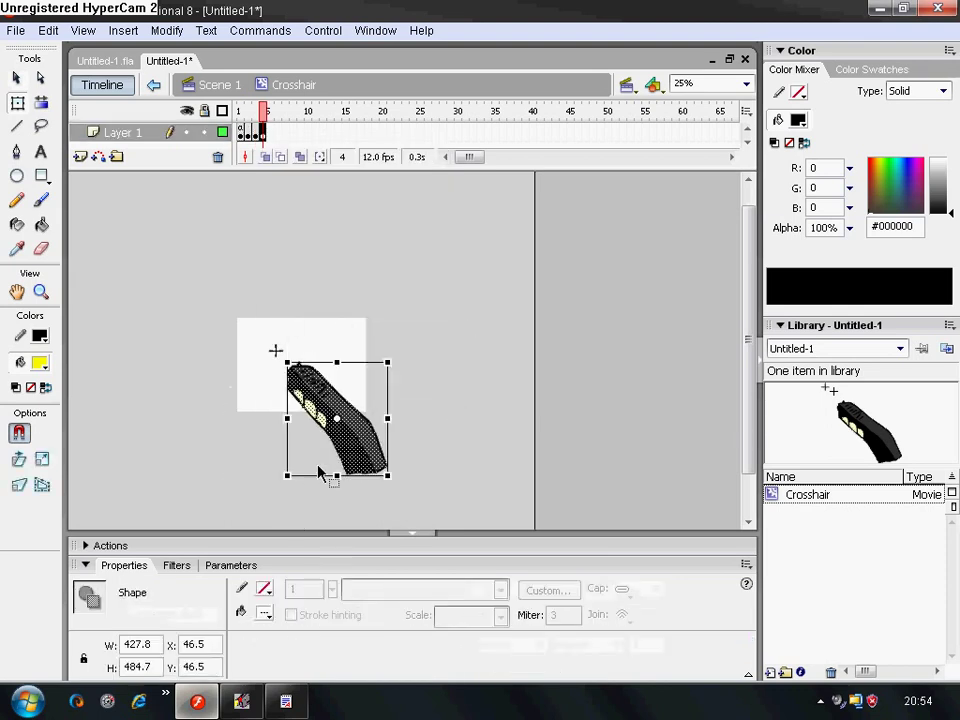
left_click_drag(320, 402, 333, 412)
left_click(745, 83)
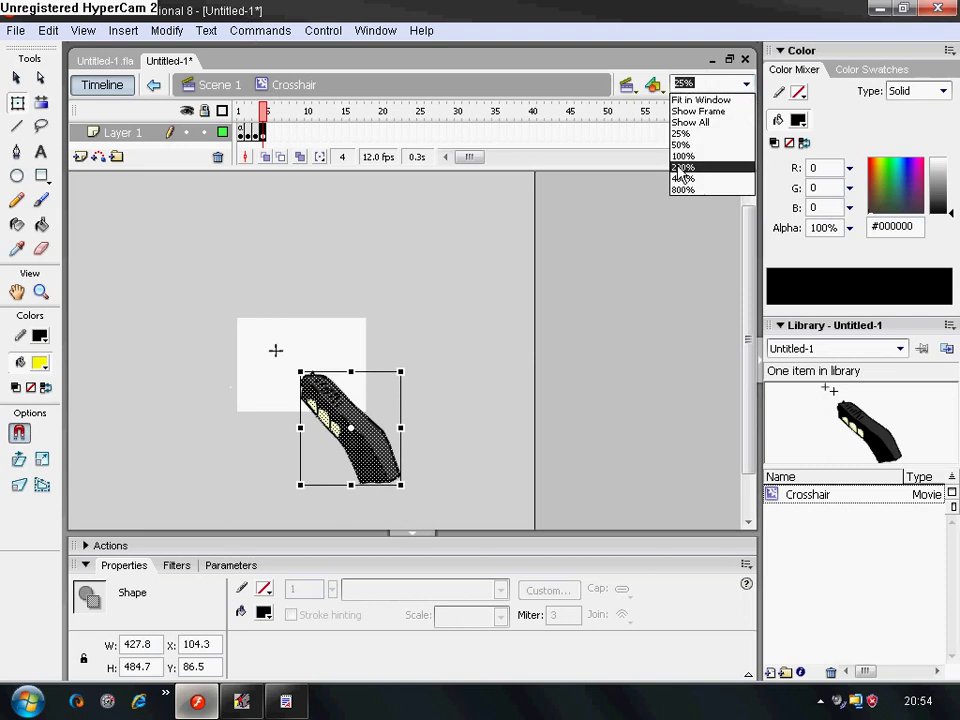
left_click(680, 156)
left_click_drag(425, 367, 401, 336)
Insert a keyframe at frame 5 of Layer 1 and deselect the copied artwork.
left_click(270, 131)
right_click(270, 128)
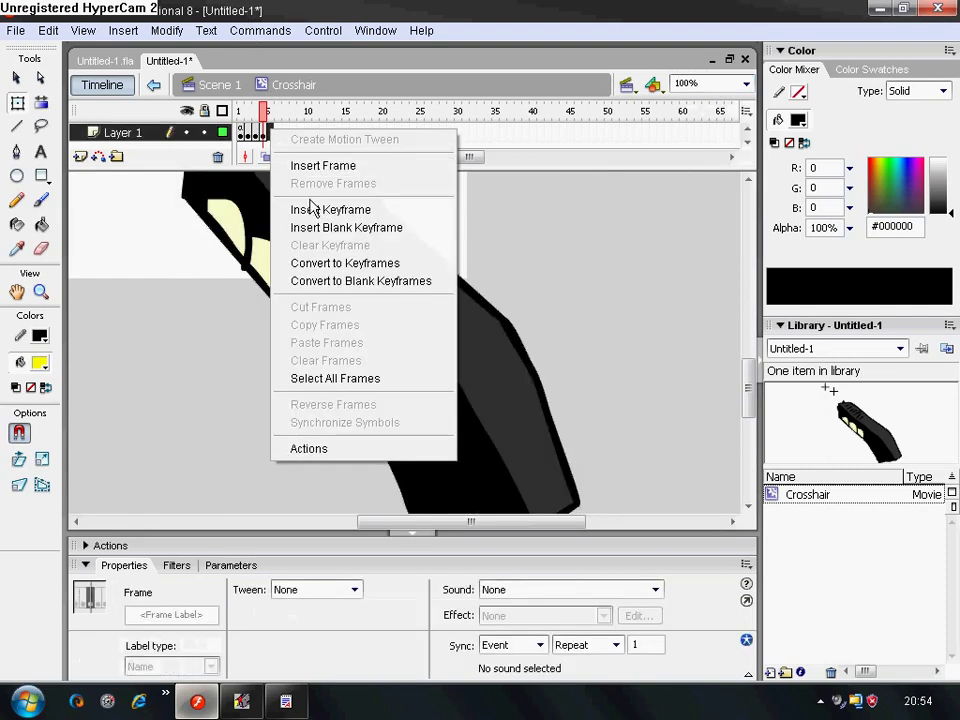
left_click(318, 208)
left_click_drag(541, 530, 484, 525)
scroll(446, 459, "up", 5)
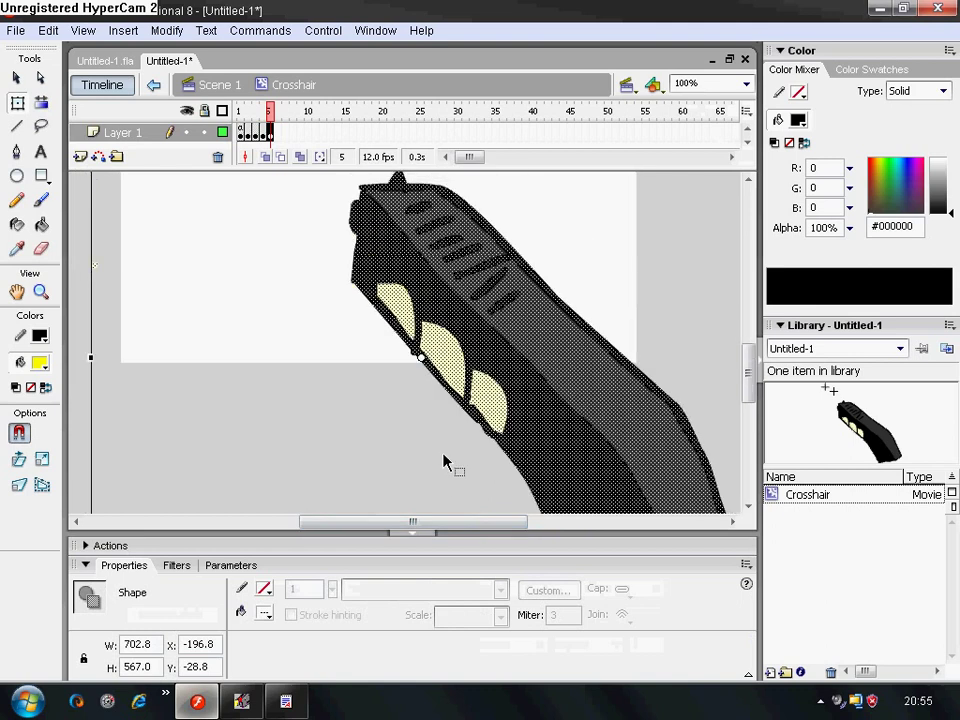
left_click(622, 357)
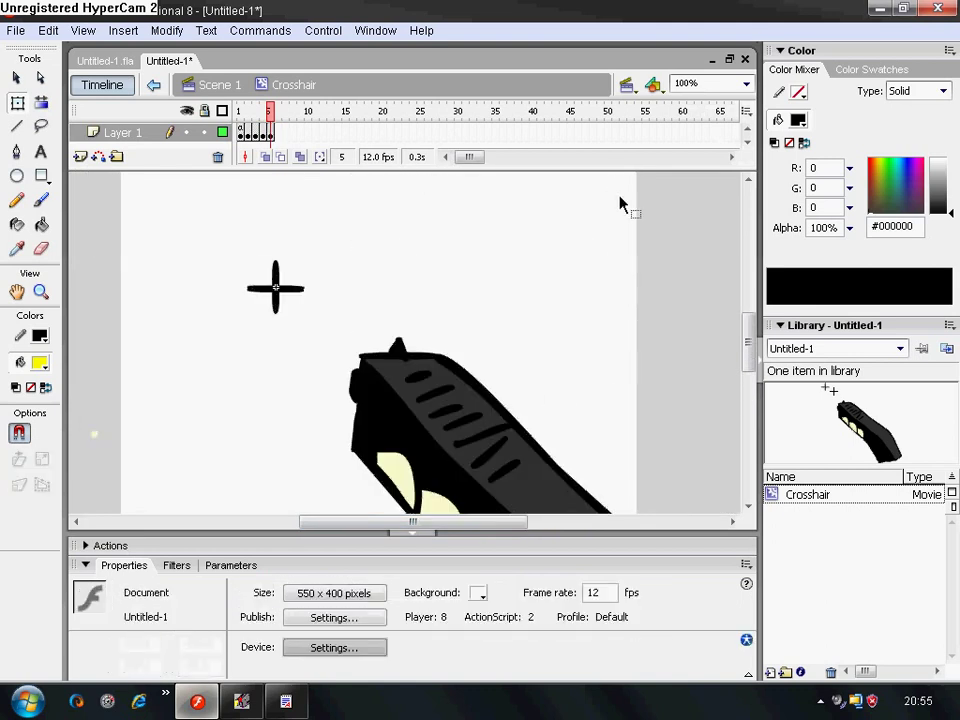
Rotate the gun in frame 5 counterclockwise with Free Transform, placing it at about X 53.8, Y 28.8.
scroll(476, 487, "down", 5)
left_click(744, 92)
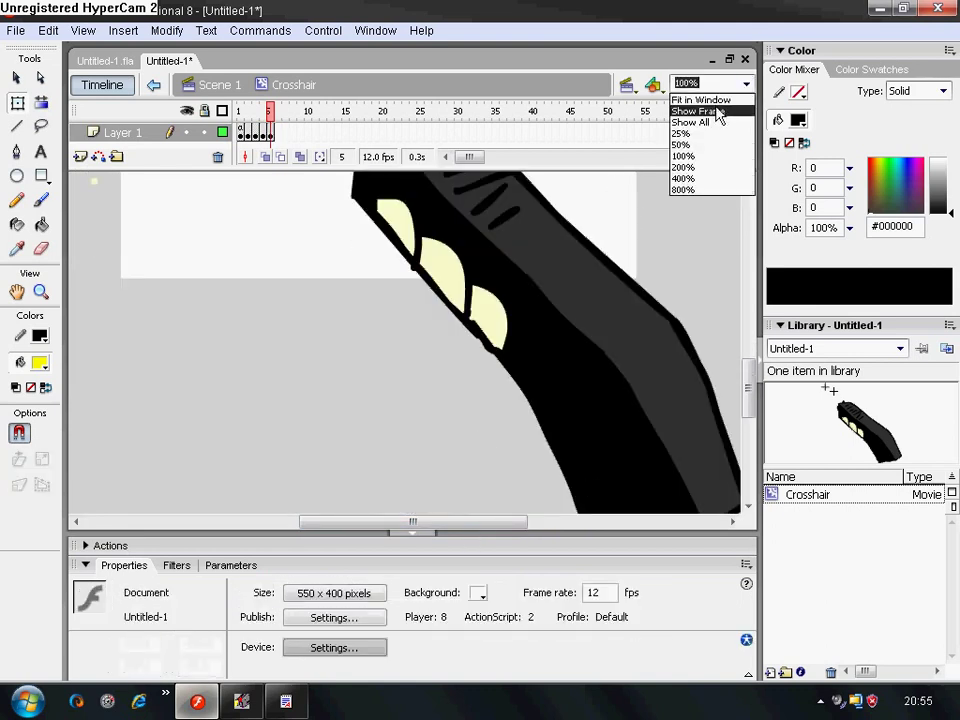
left_click(684, 144)
left_click_drag(652, 489, 375, 208)
left_click_drag(491, 317, 58, 305)
Switch to WordPad, write the note "ok then put this into the gun action like so", and return to Flash.
left_click(286, 701)
type("ok ")
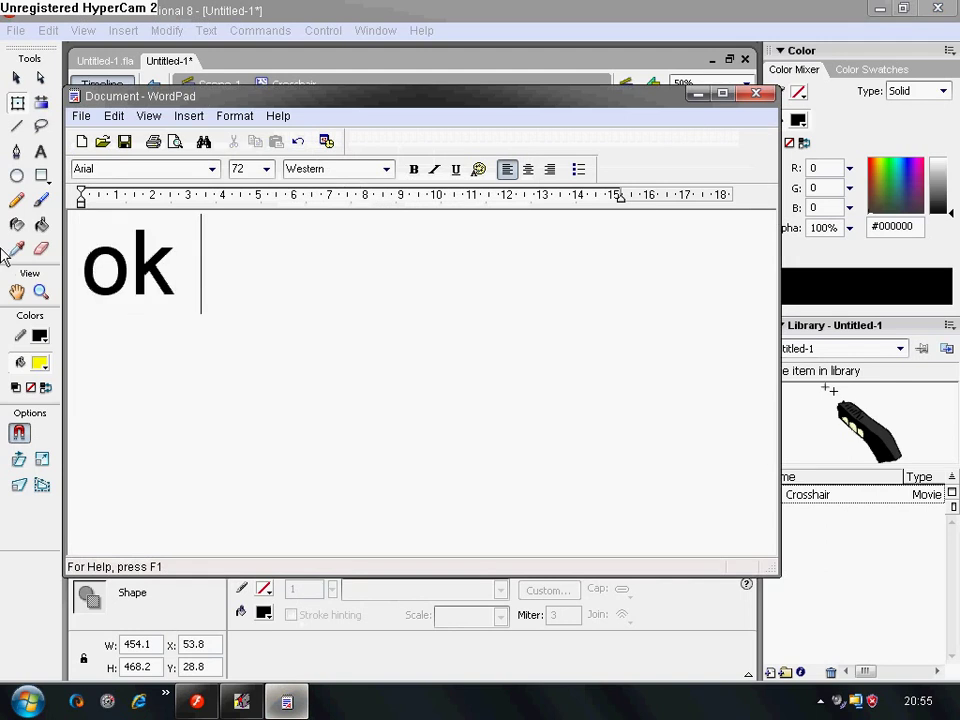
type("then put ")
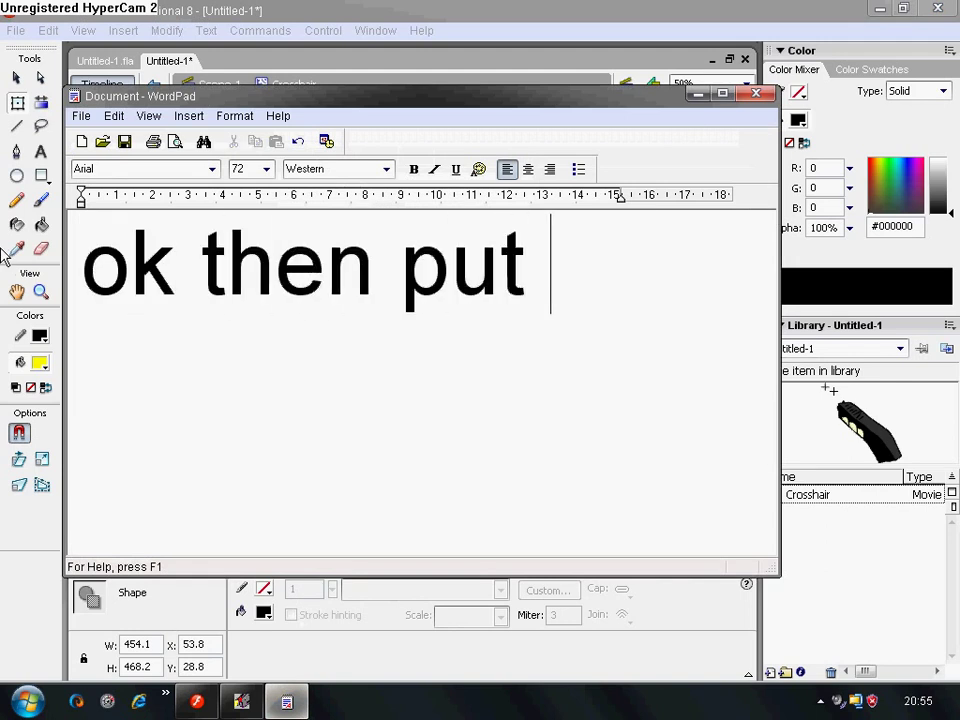
type("this into the ")
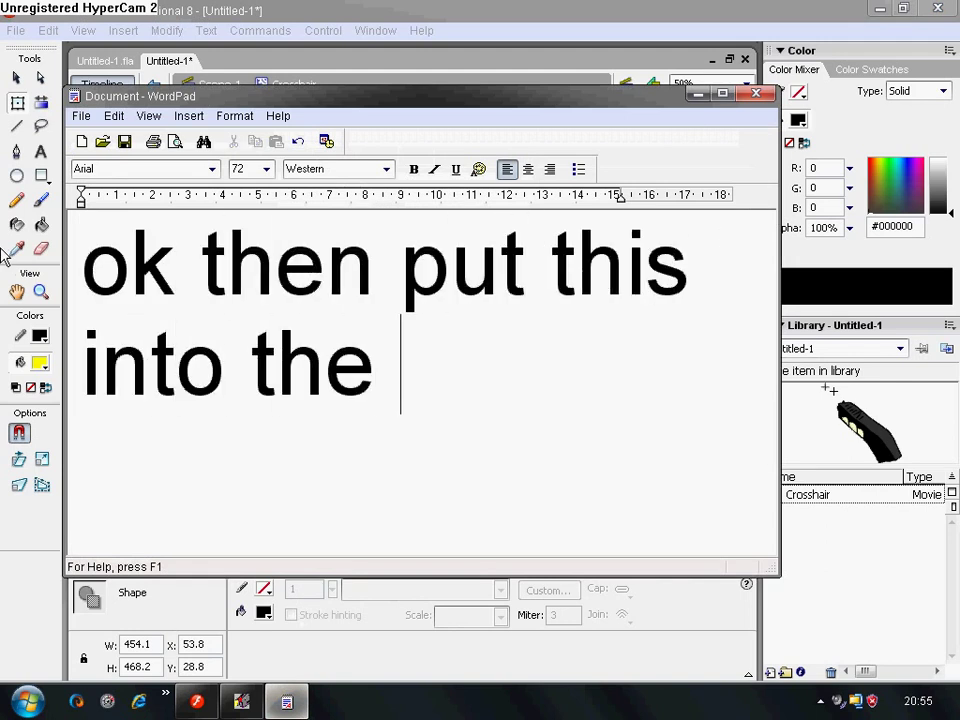
type("gun a")
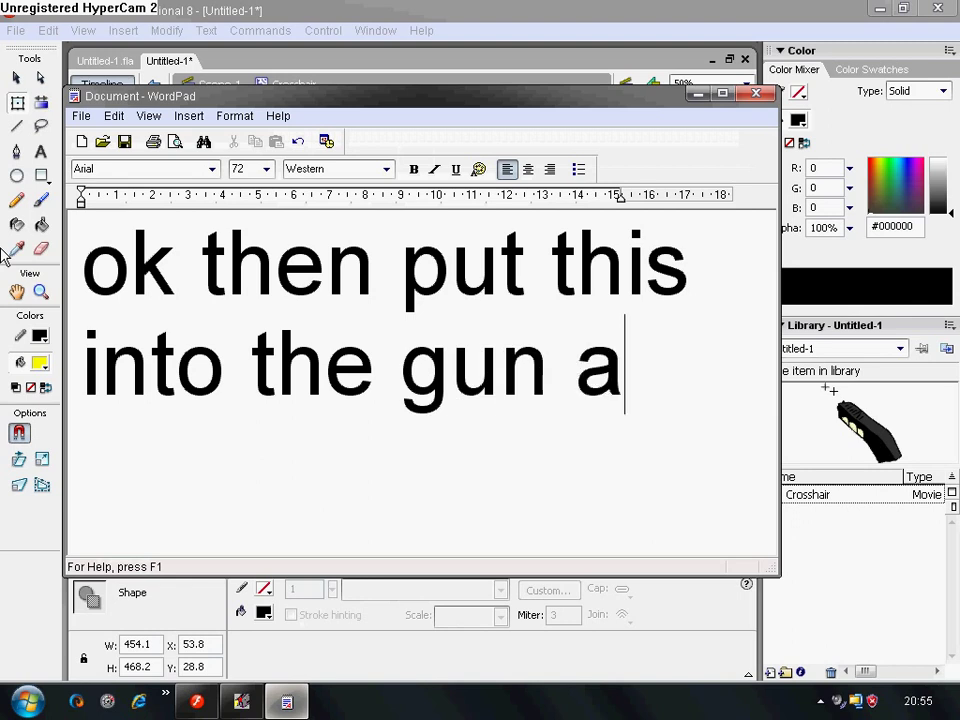
type("ction like so")
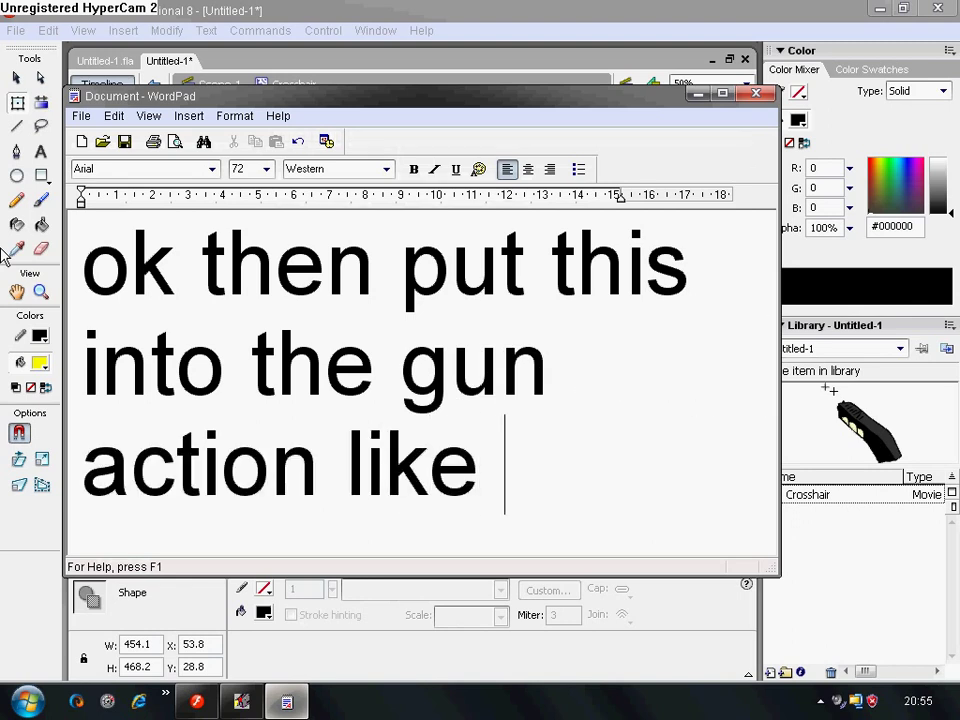
left_click(5, 228)
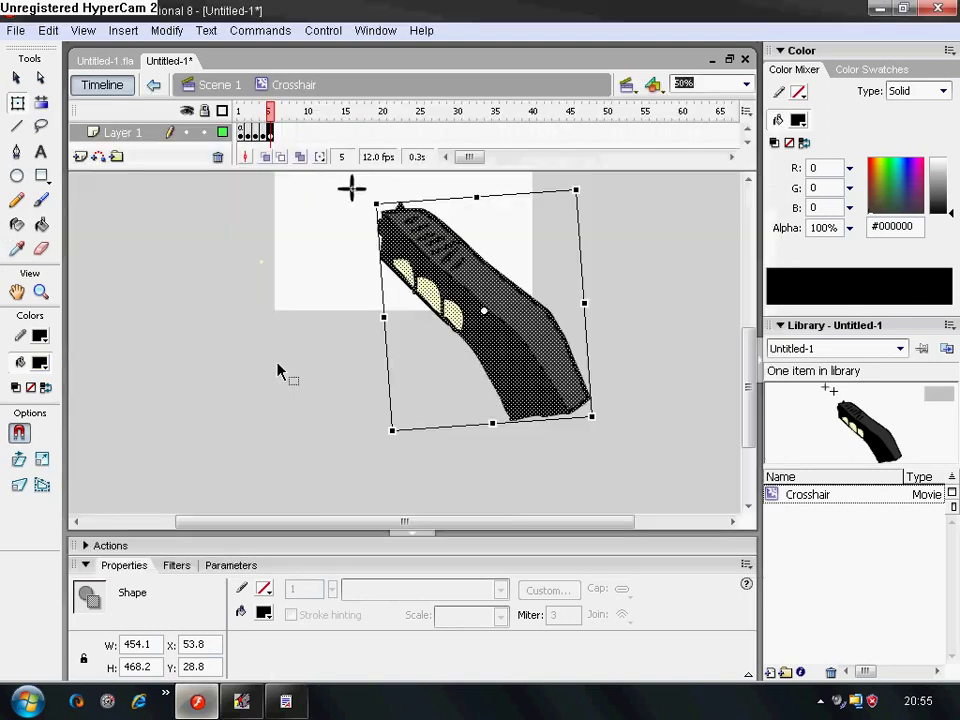
Exit the Crosshair symbol to Scene 1 and select the Crosshair movie clip instance.
double_click(270, 353)
left_click(430, 278)
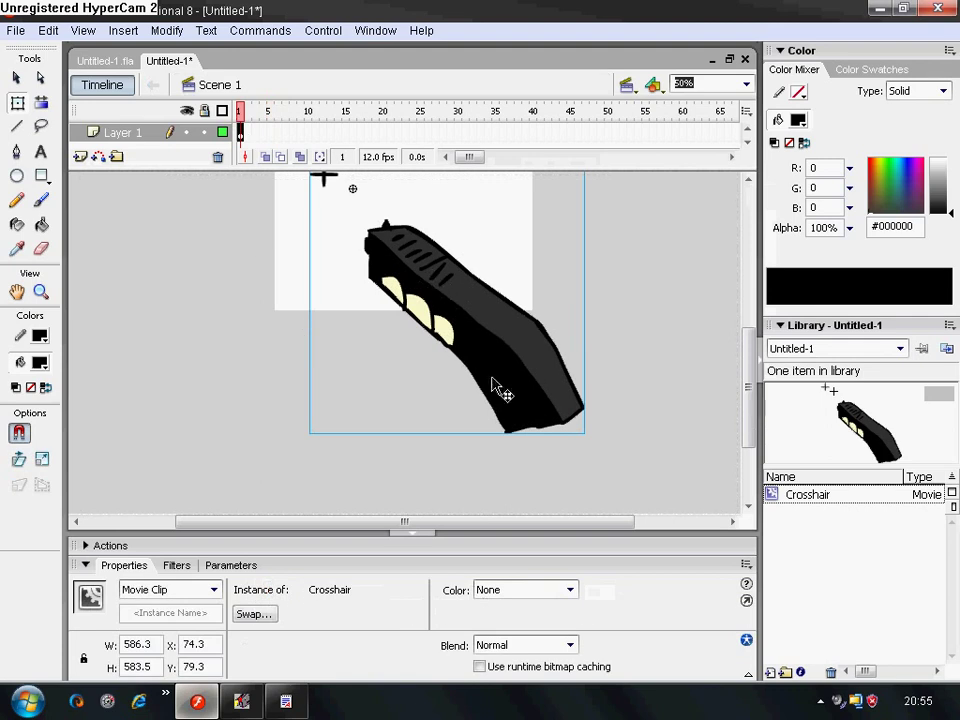
left_click_drag(755, 428, 752, 395)
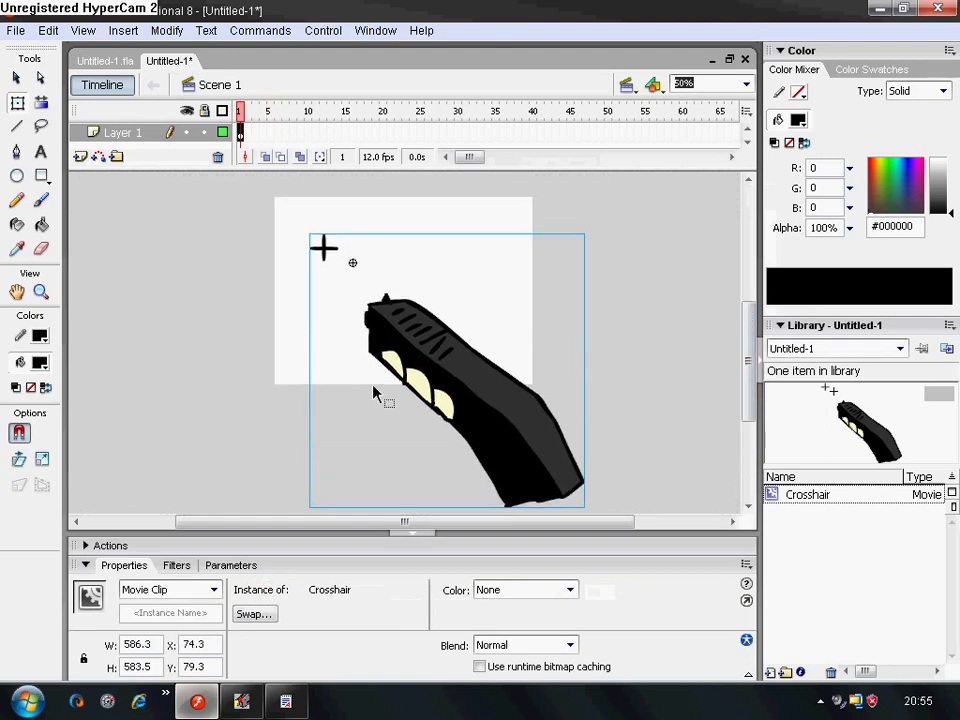
Inside the Crosshair symbol, move all frame 1 artwork to X -32.8, Y -31.8 so the crosshair sits on the registration point; return to Scene 1.
double_click(398, 374)
left_click_drag(381, 340, 398, 333)
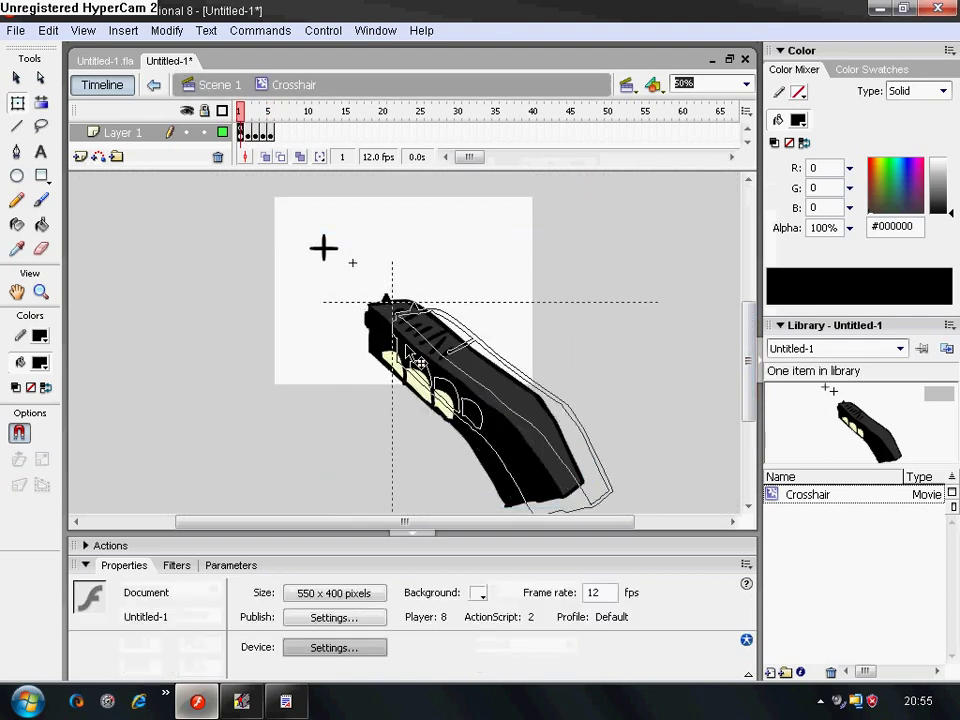
key("ctrl+z")
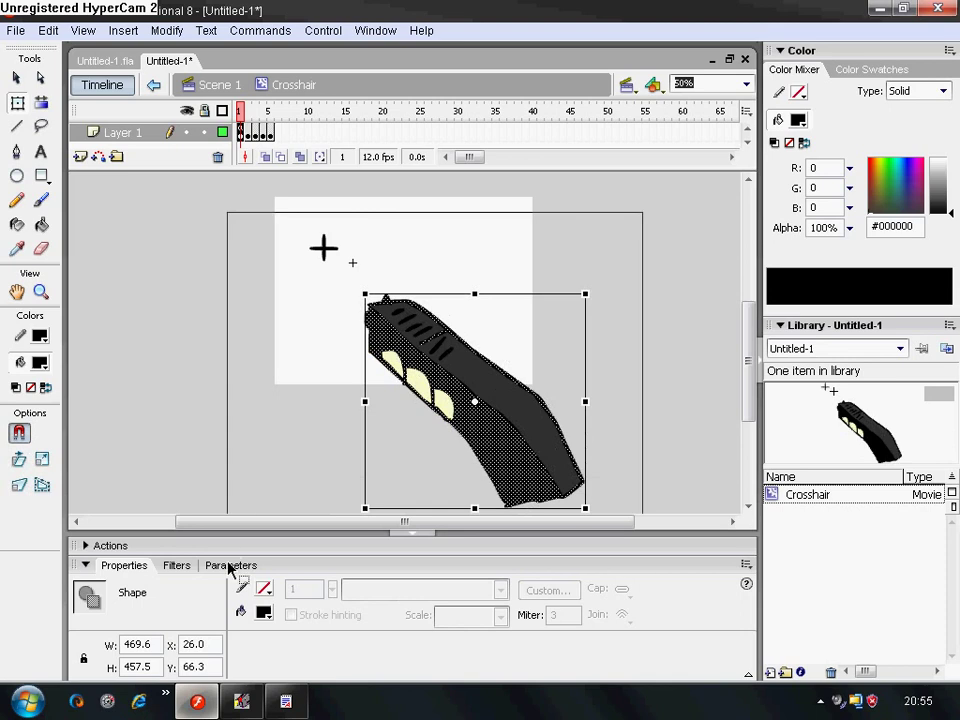
left_click_drag(364, 294, 311, 236)
left_click_drag(414, 349, 441, 361)
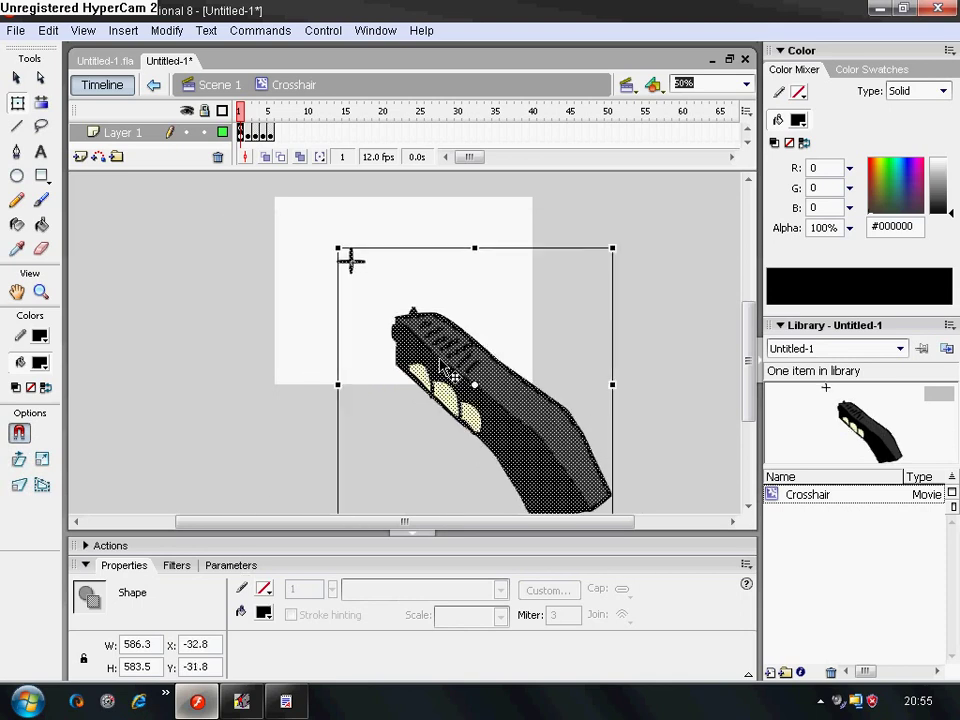
double_click(623, 355)
Paste the onClipEvent script for hiding the mouse, following the cursor and playing frame 2 on mouseDown into the Crosshair instance's actions.
left_click(492, 398)
right_click(490, 397)
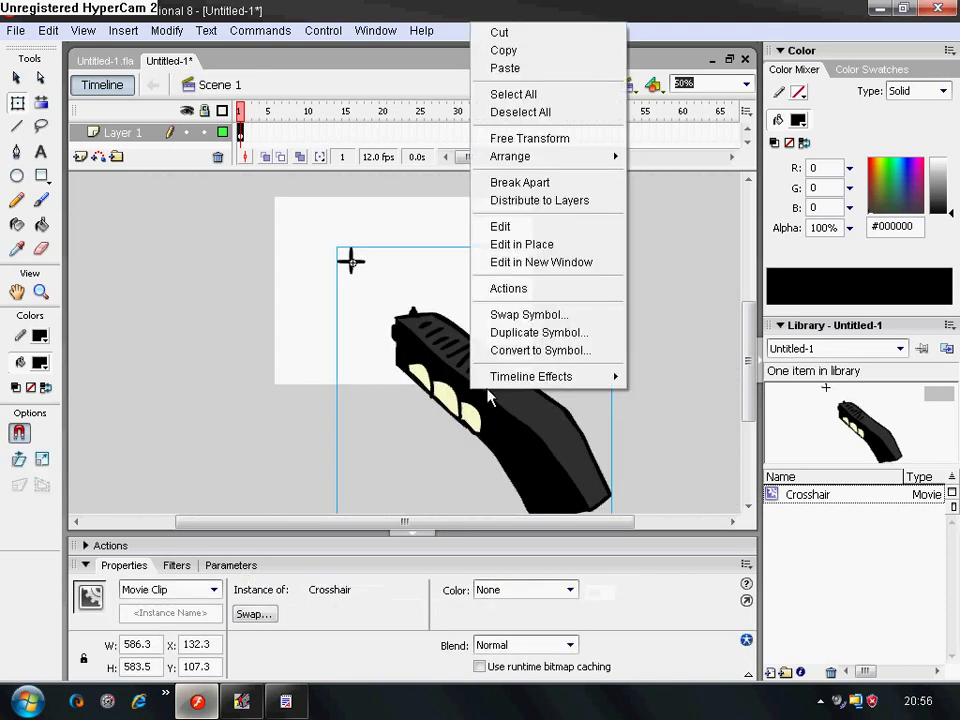
left_click(97, 549)
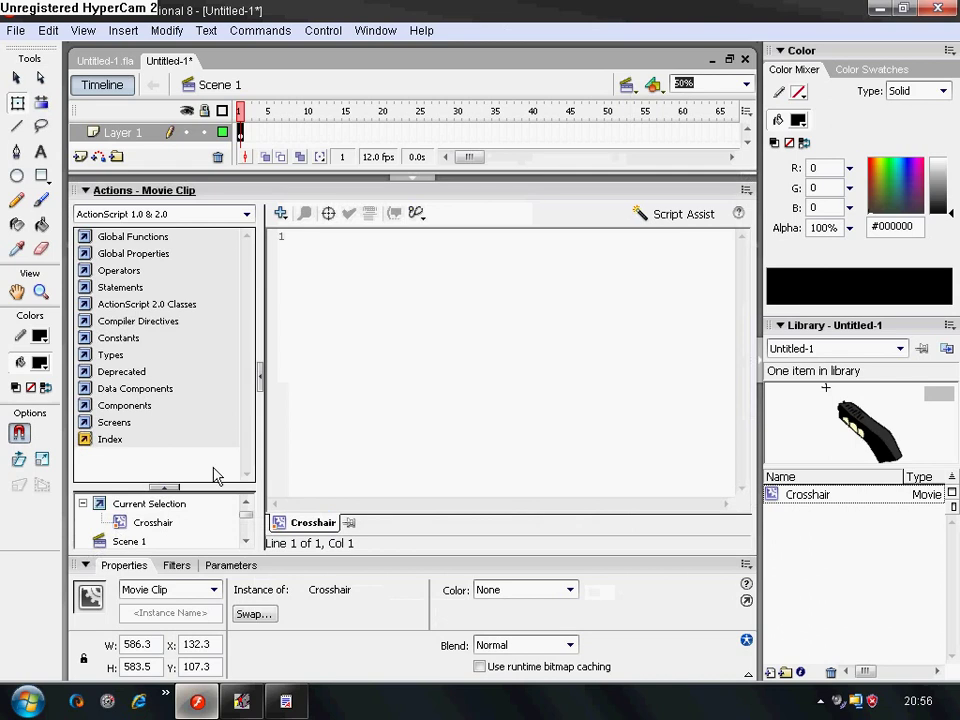
right_click(332, 289)
left_click(366, 374)
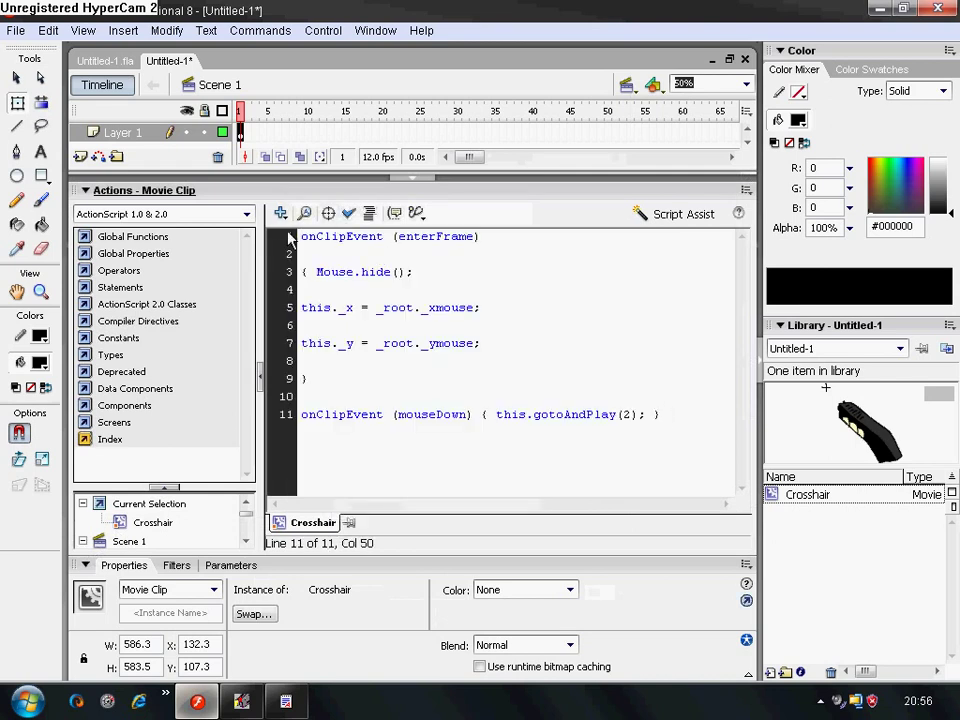
left_click(146, 190)
Move the Crosshair instance to X 124.3, Y 77.3, then test the movie and close the preview.
left_click_drag(490, 398, 486, 380)
left_click(323, 30)
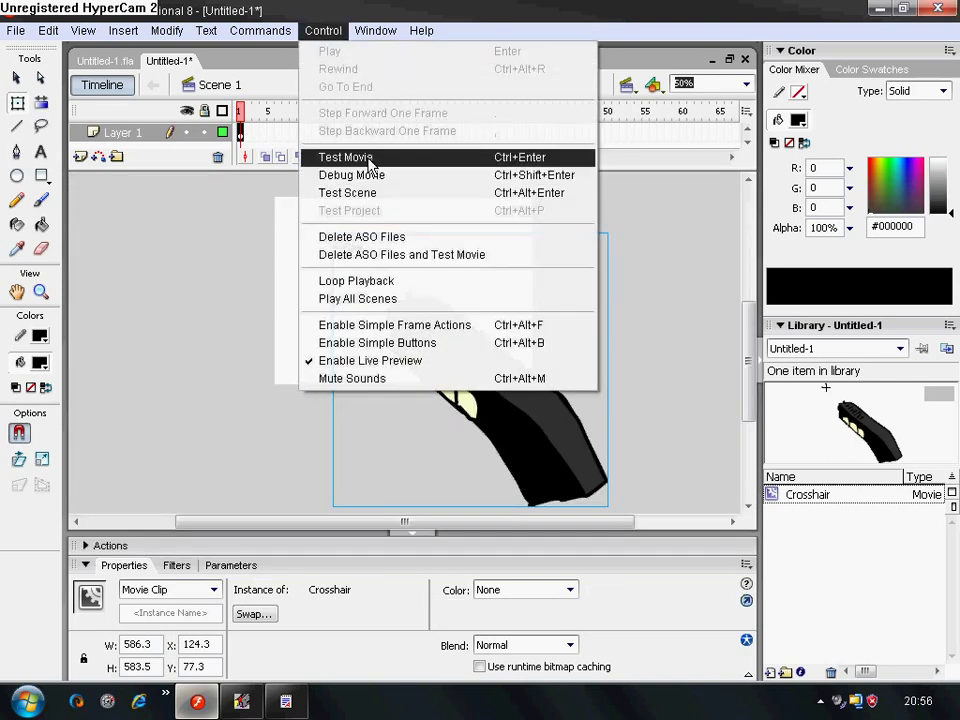
left_click(369, 158)
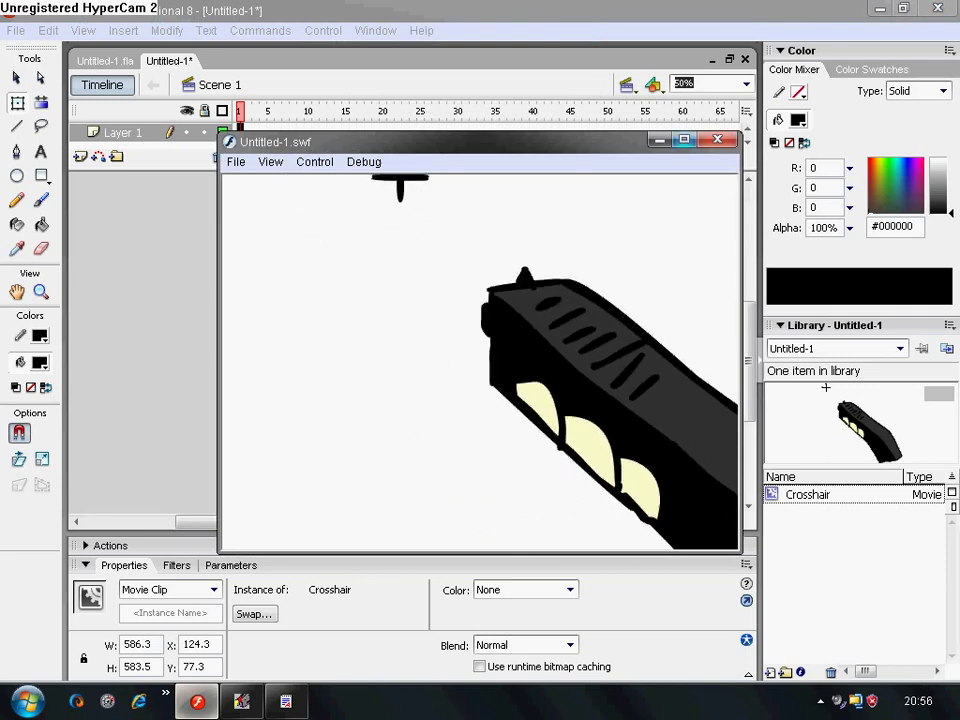
left_click(716, 140)
In frame 3 of the Crosshair symbol, paint a yellow (#FFFF00) muzzle flash around the gun's barrel with the Brush tool.
left_click(16, 78)
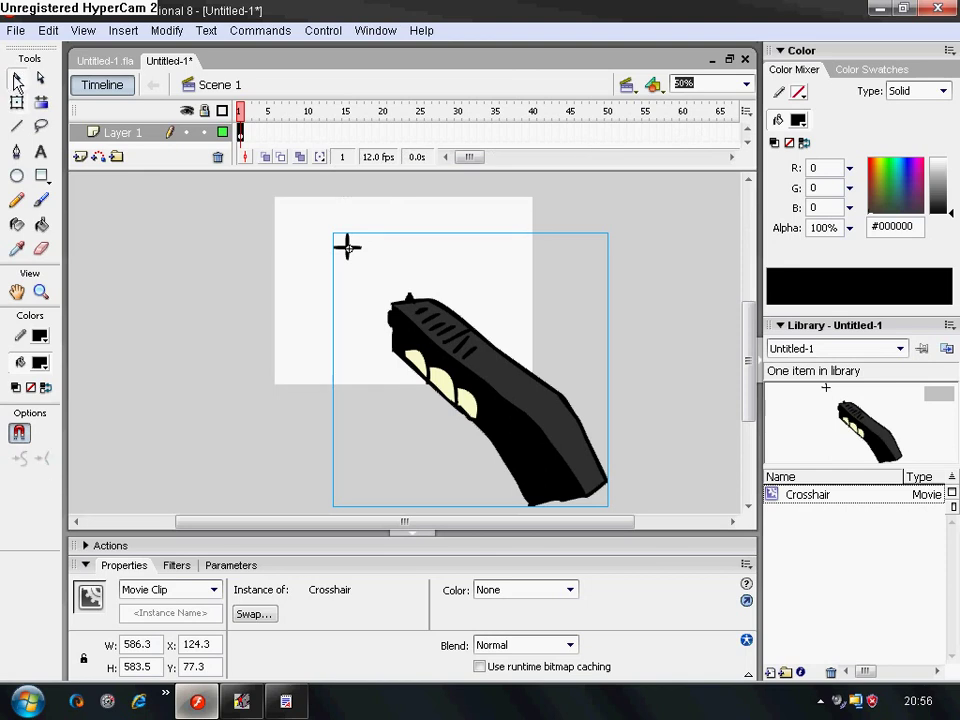
double_click(490, 345)
left_click(248, 132)
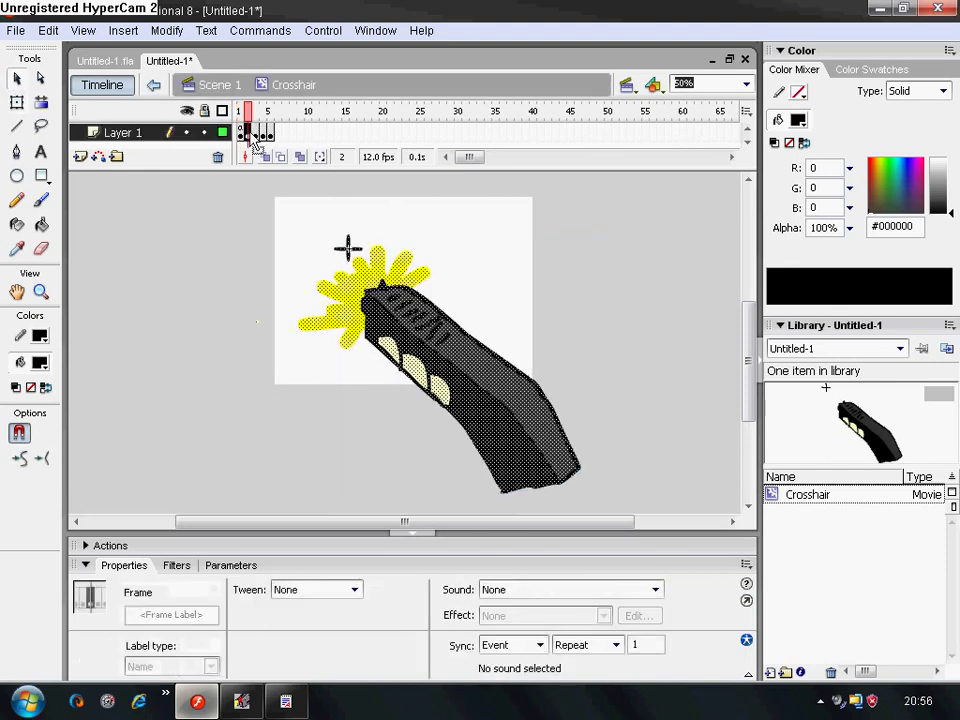
left_click(255, 132)
left_click(42, 200)
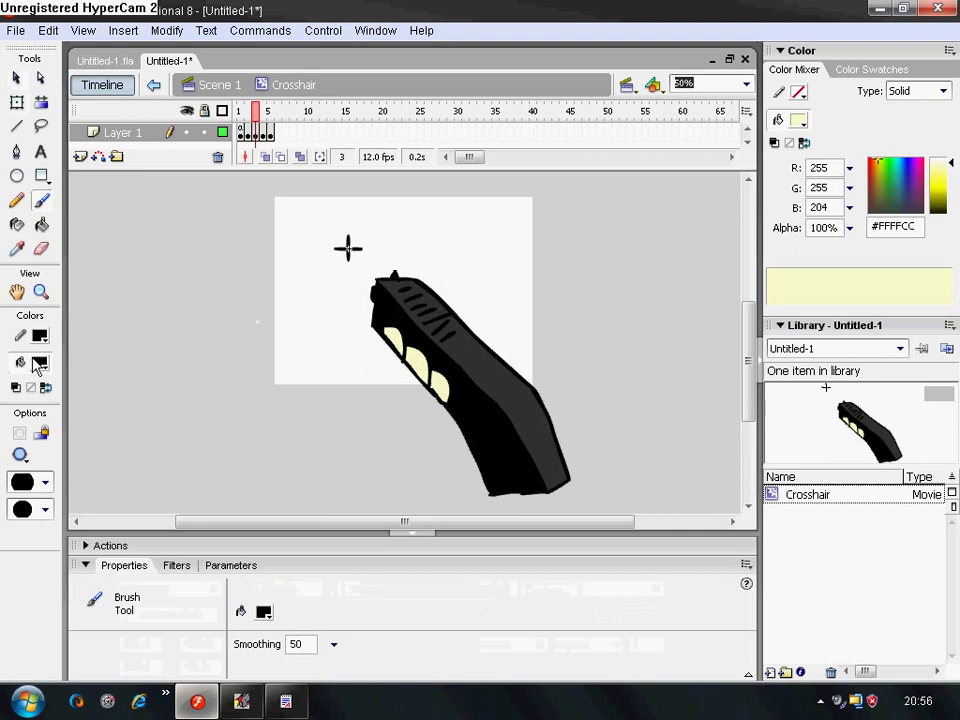
left_click(38, 363)
left_click(38, 520)
mouse_move(408, 324)
left_mouse_down()
mouse_move(354, 323)
mouse_move(341, 312)
mouse_move(338, 284)
mouse_move(386, 304)
mouse_move(429, 276)
left_mouse_up()
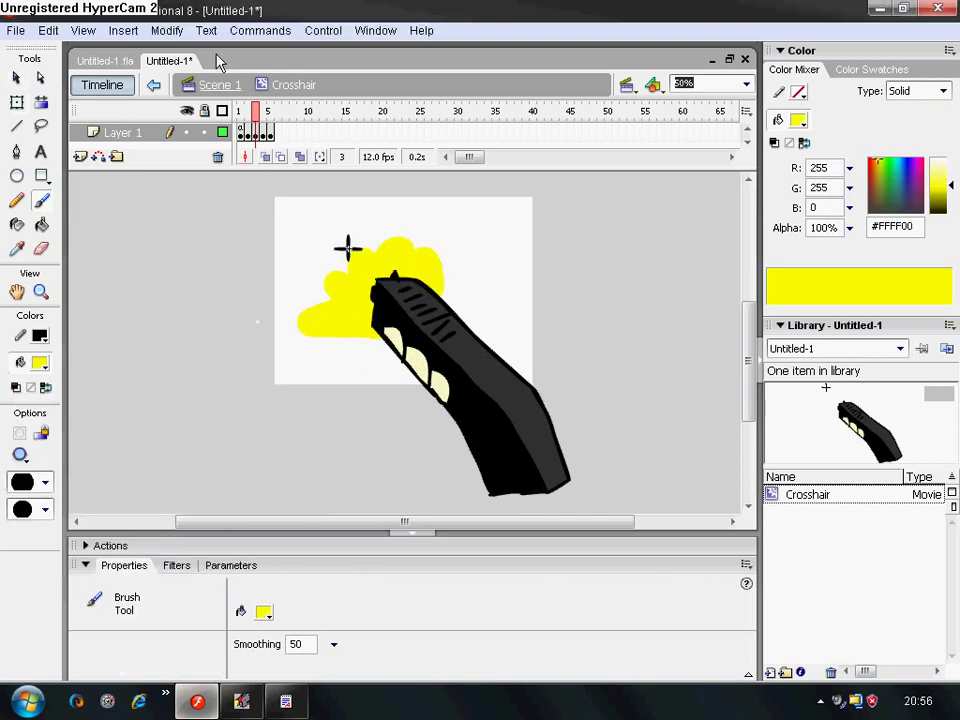
Test the movie to check the gun's firing animation with the frame 3 flash, and close the preview.
left_click(324, 32)
left_click(369, 154)
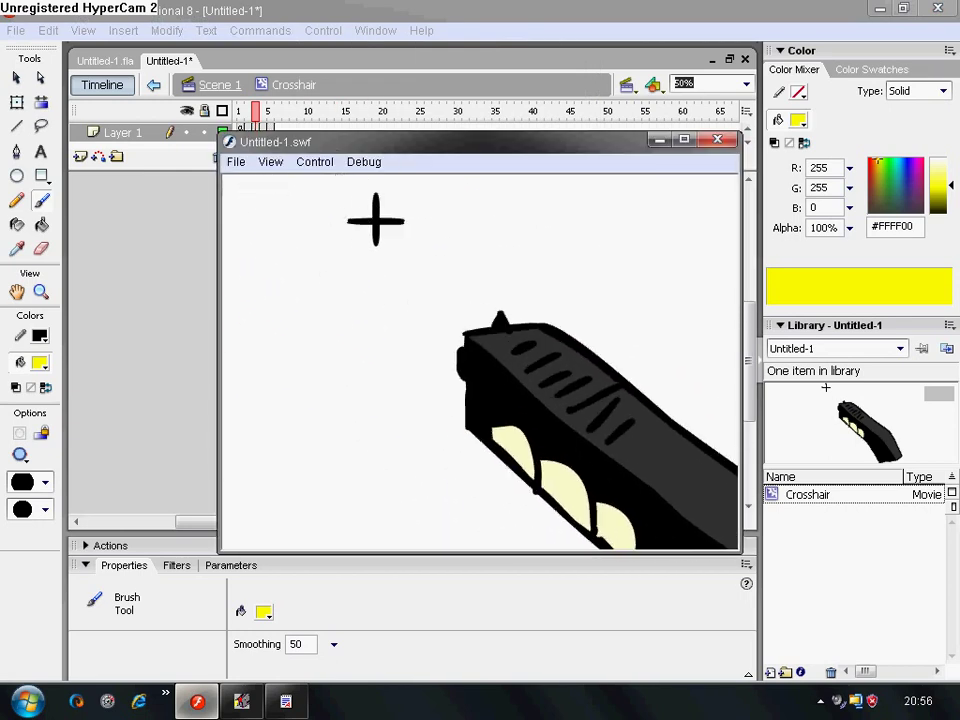
left_click(717, 140)
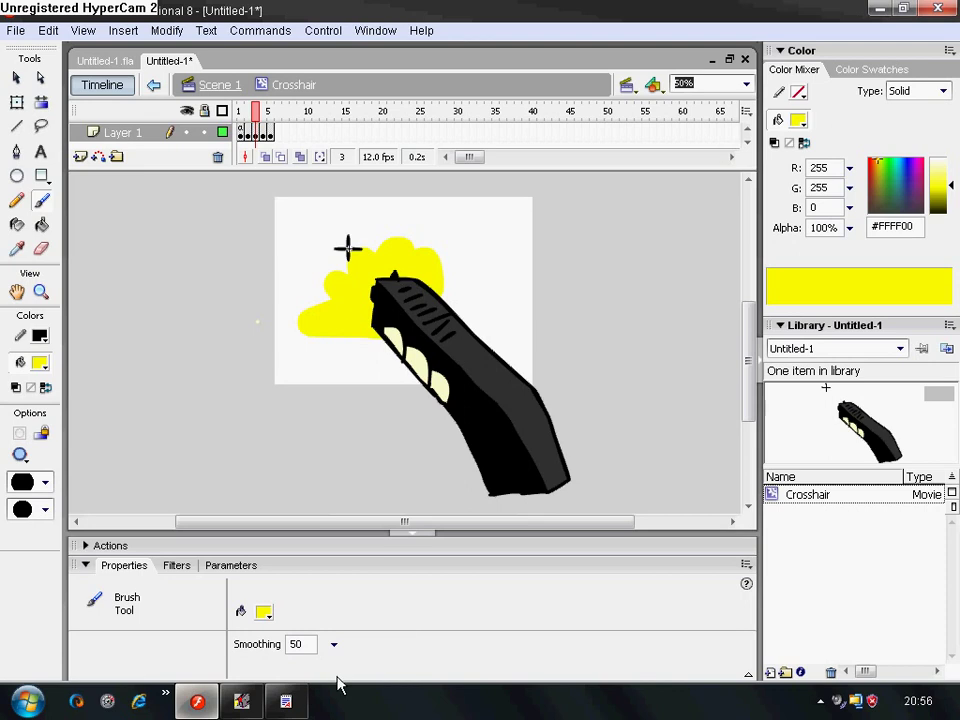
Switch to WordPad and cut the script text from the start of the document up to the "this._y" line.
left_click(286, 701)
left_click_drag(711, 527, 82, 235)
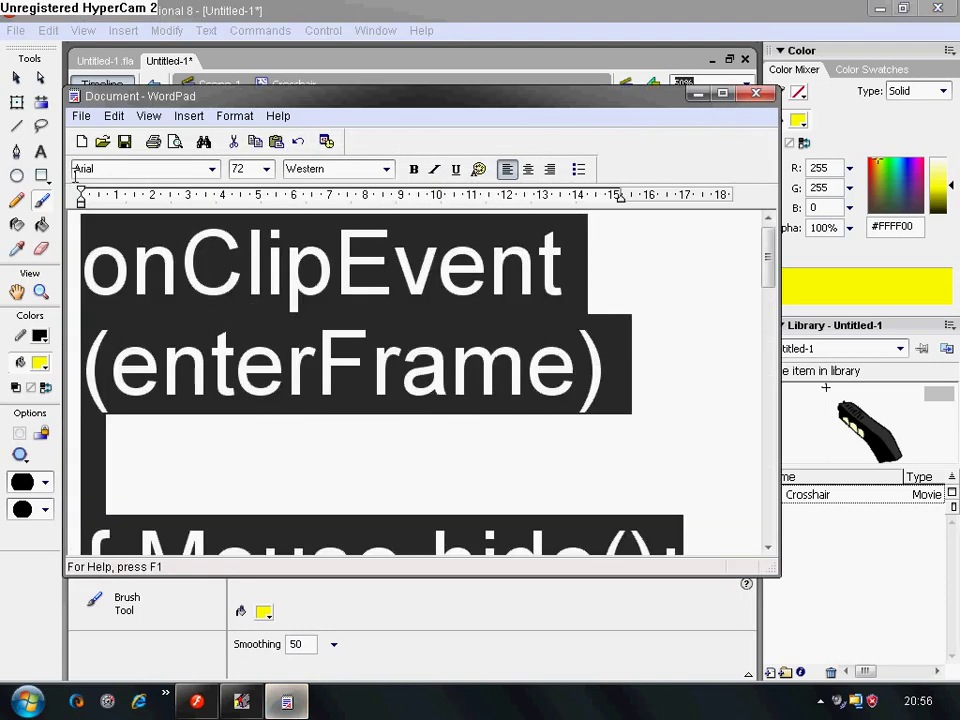
key("ctrl+x")
left_click_drag(683, 552, 94, 216)
key("ctrl+x")
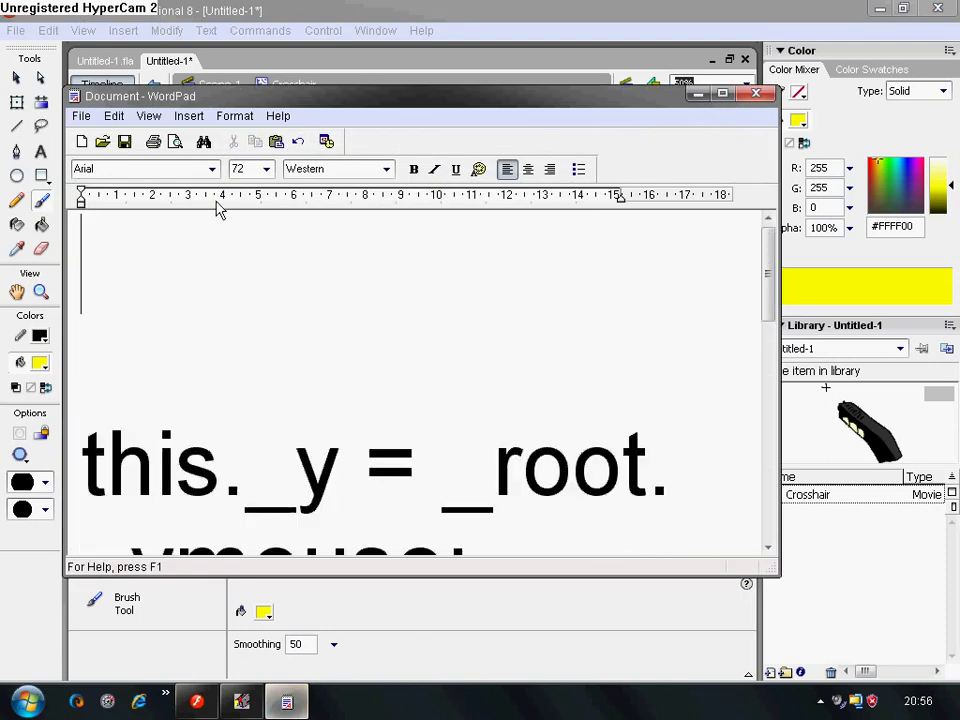
Write the closing note "this is only part 1 come back soon :)" at the start of the document, with the smiley on its own line.
type("this is o")
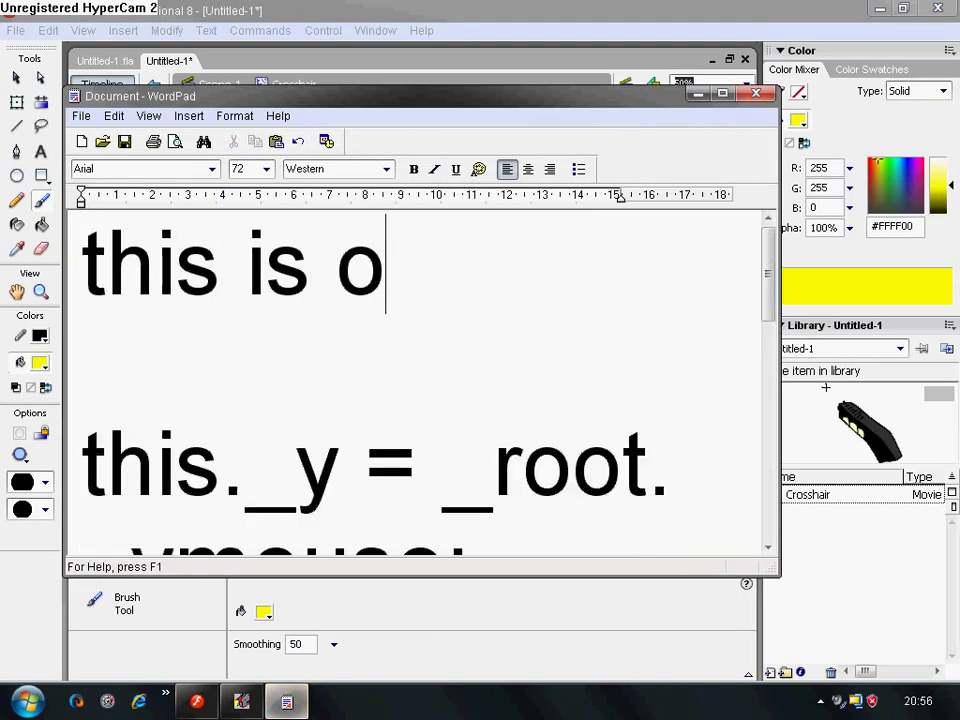
type("nly part 1")
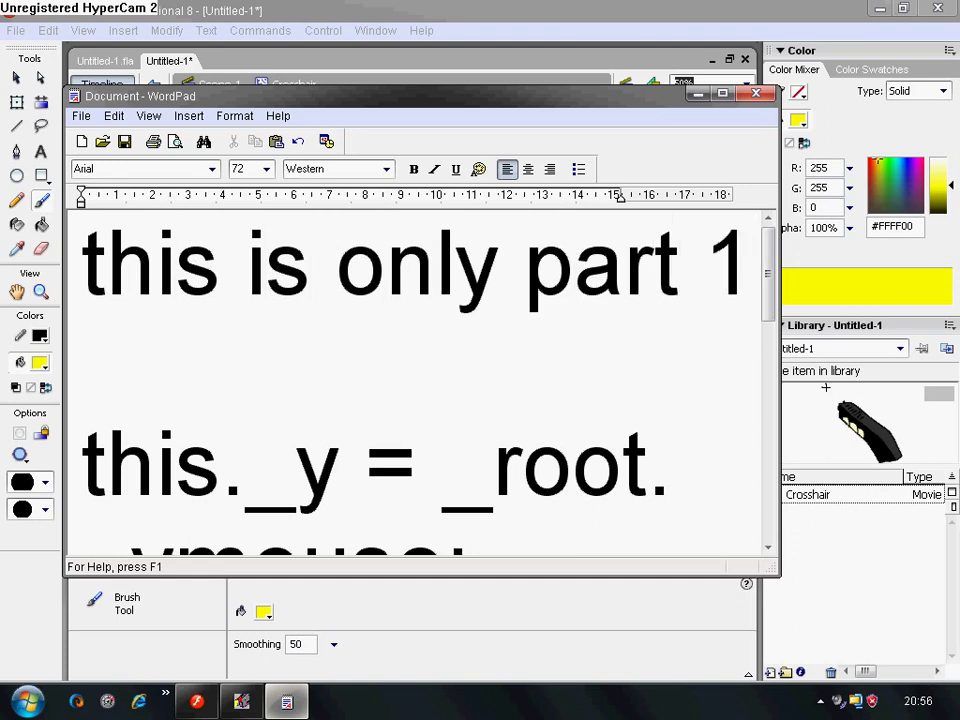
type(" come back soon")
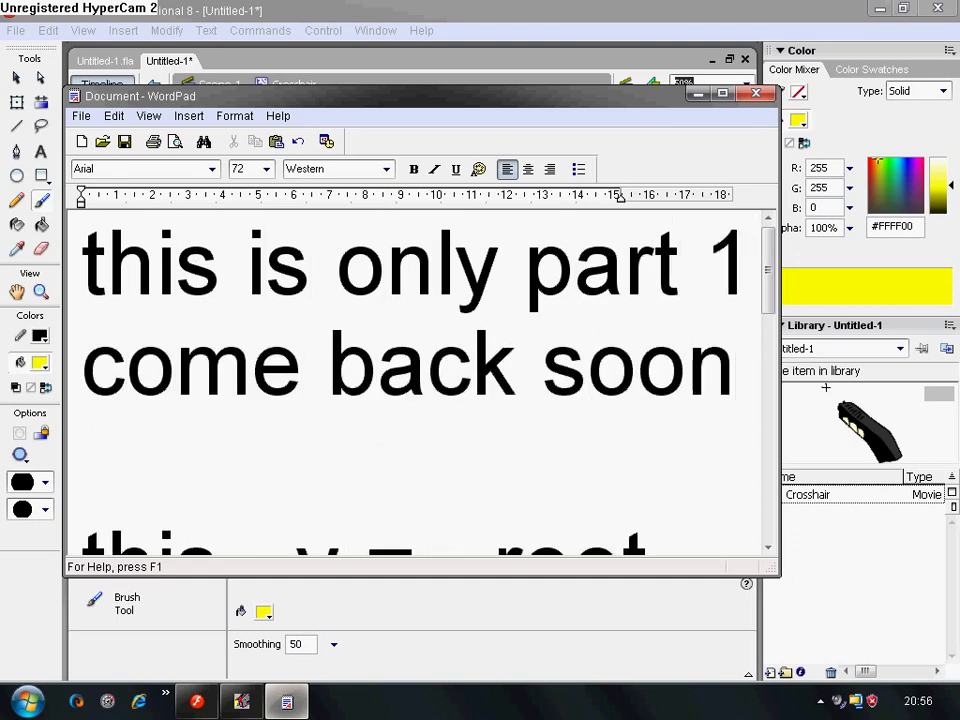
key("Return")
type(":)")
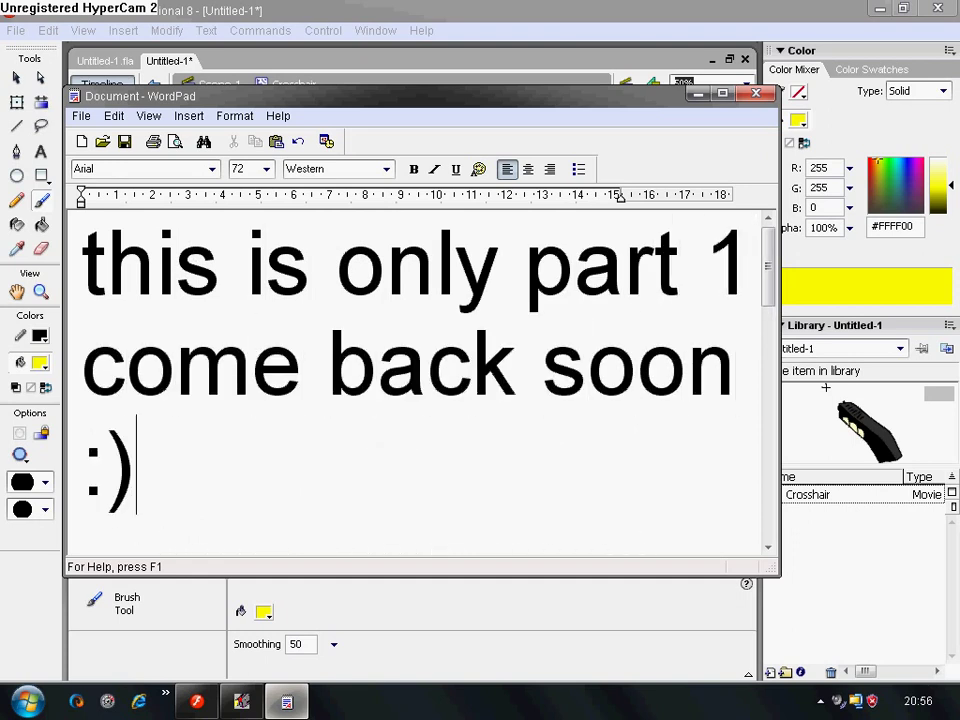